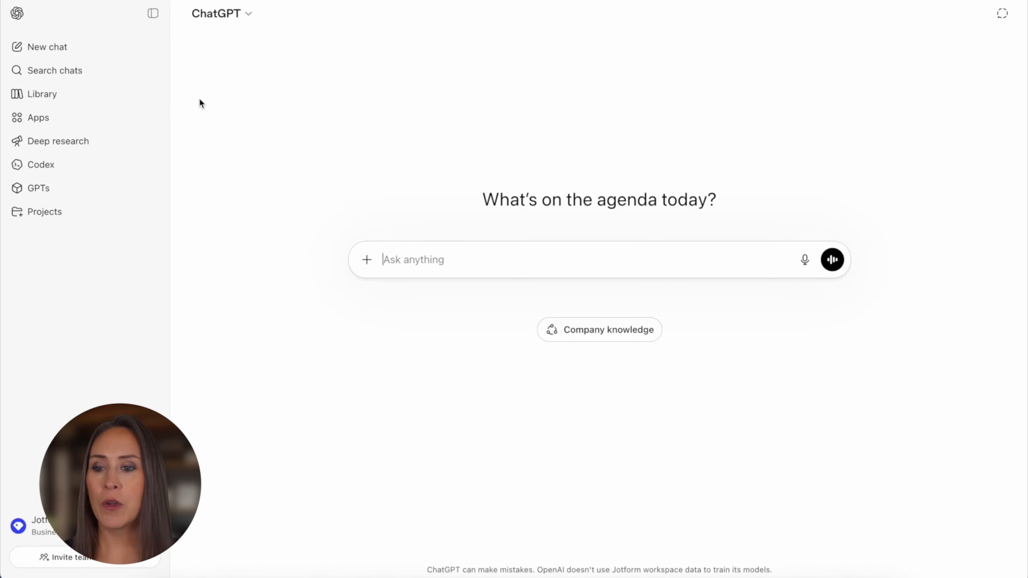
- Find the Jotform app in the ChatGPT app directory and connect it to the account
{"action": "left_click", "coordinate": [30, 121]}
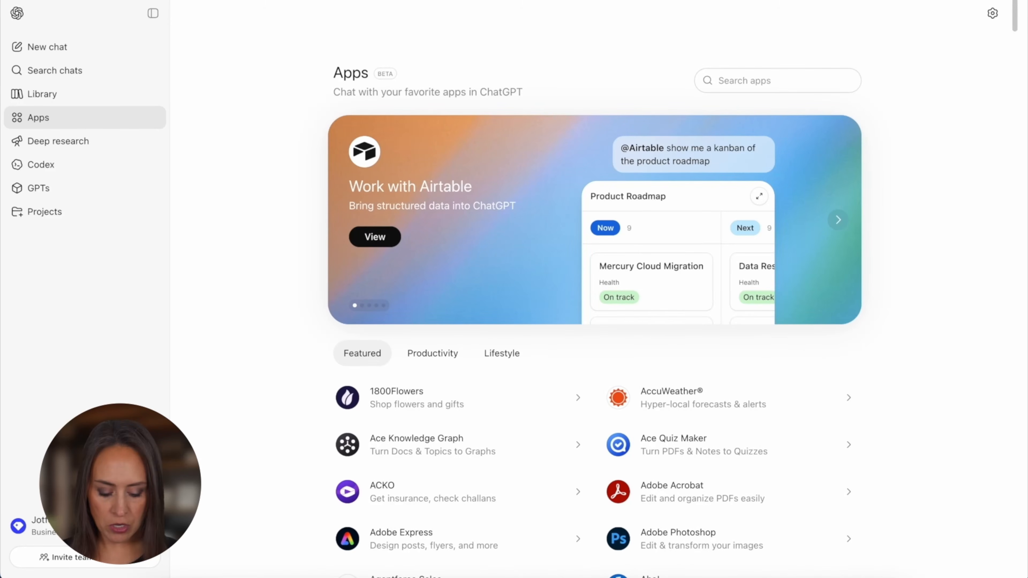
{"action": "left_click", "coordinate": [768, 80]}
{"action": "type", "text": "jotform"}
{"action": "left_click", "coordinate": [587, 151]}
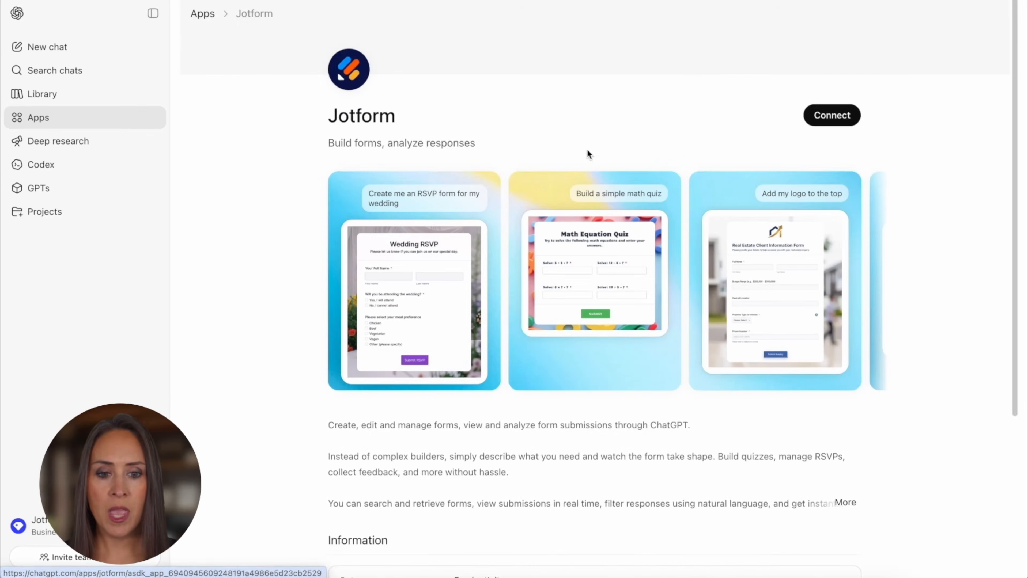
{"action": "left_click", "coordinate": [838, 116]}
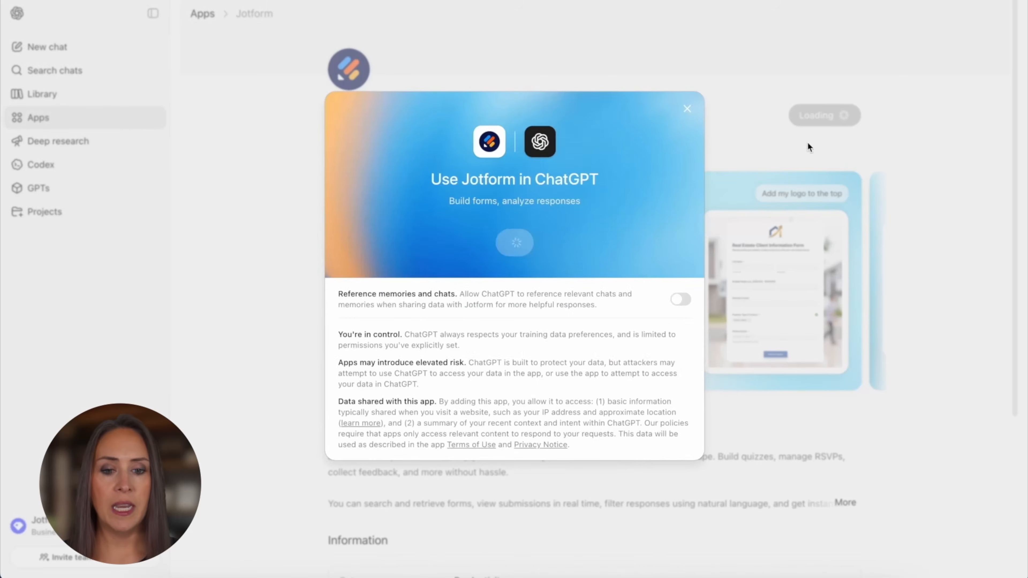
{"action": "left_click", "coordinate": [501, 249]}
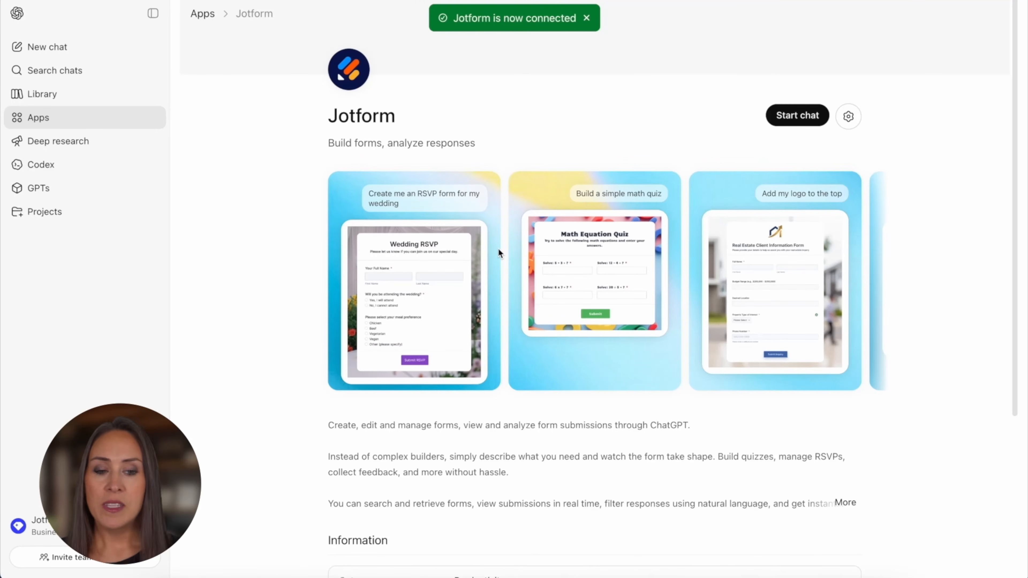
{"action": "left_click", "coordinate": [797, 116]}
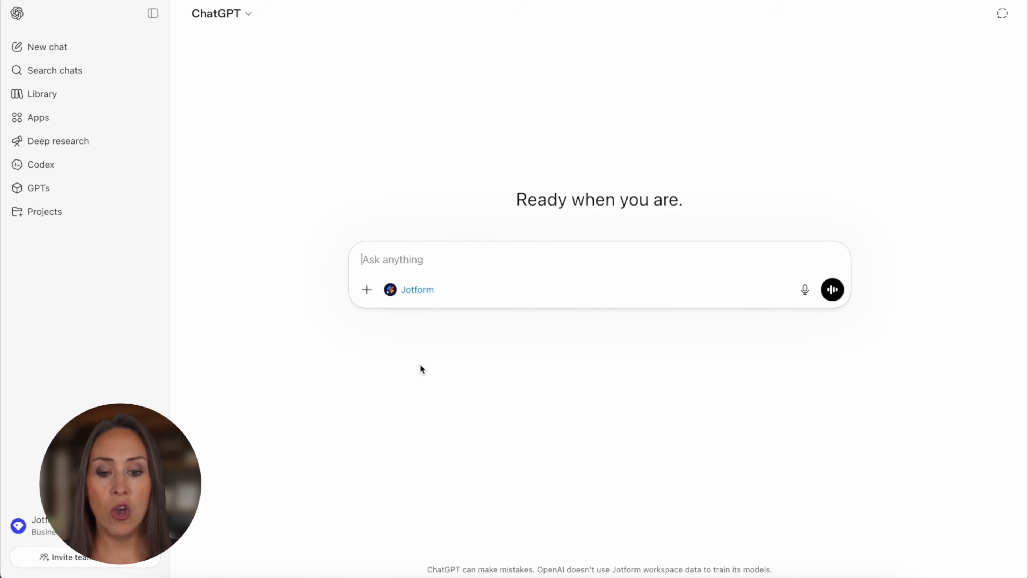
{"action": "left_click", "coordinate": [390, 289]}
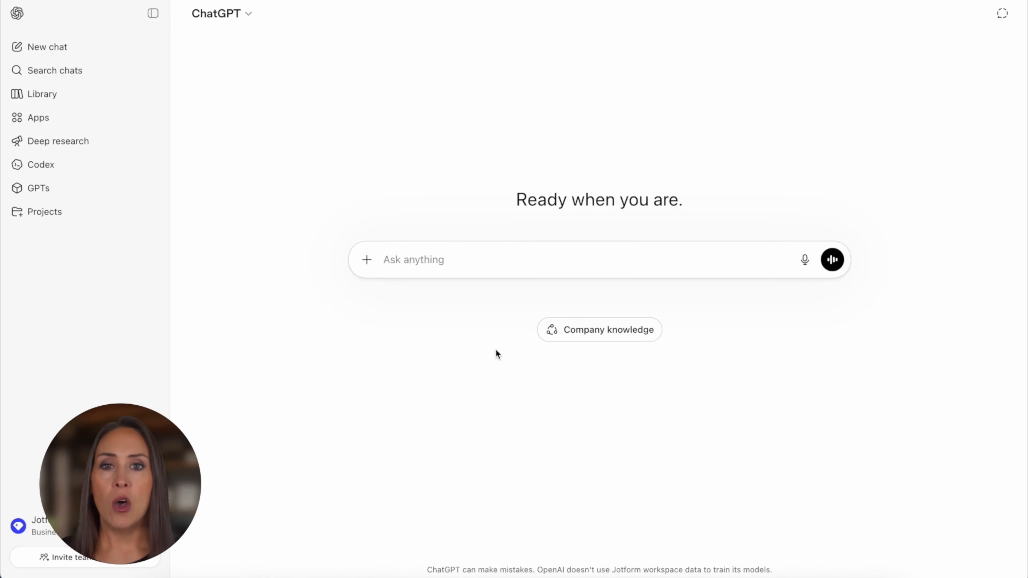
{"action": "left_click", "coordinate": [367, 260]}
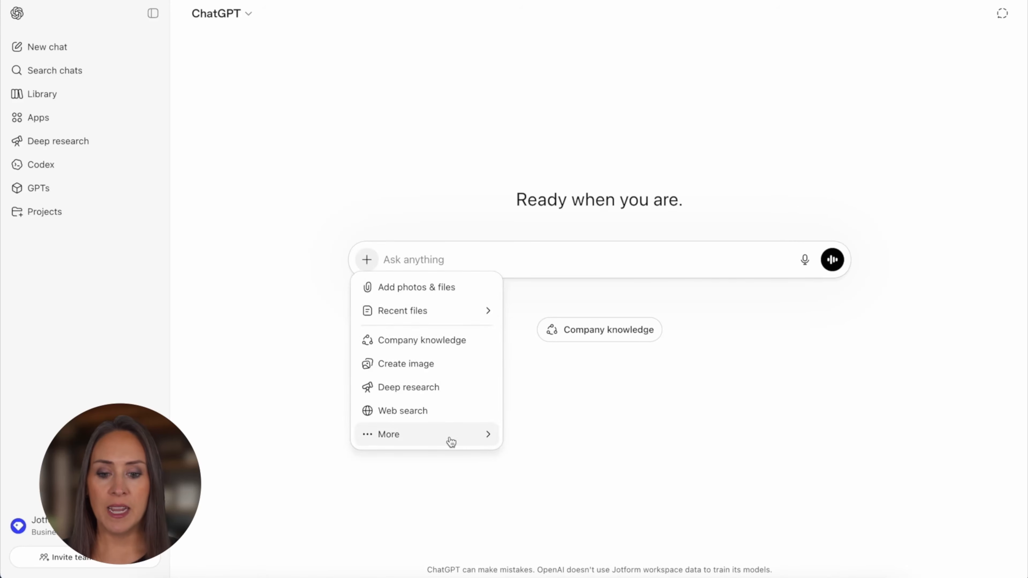
{"action": "left_click", "coordinate": [473, 266]}
{"action": "type", "text": "@jotform"}
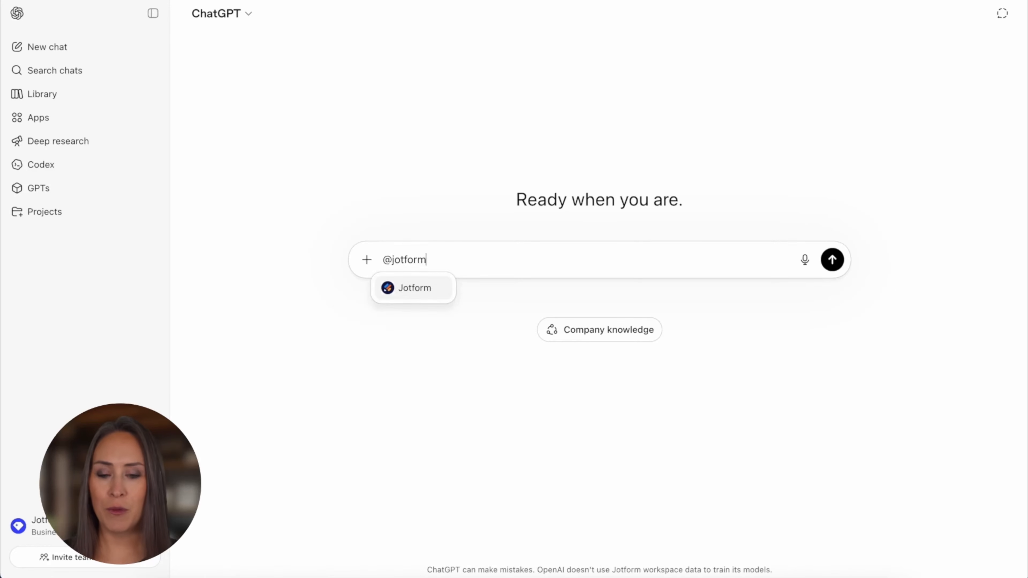
{"action": "key", "text": "Return"}
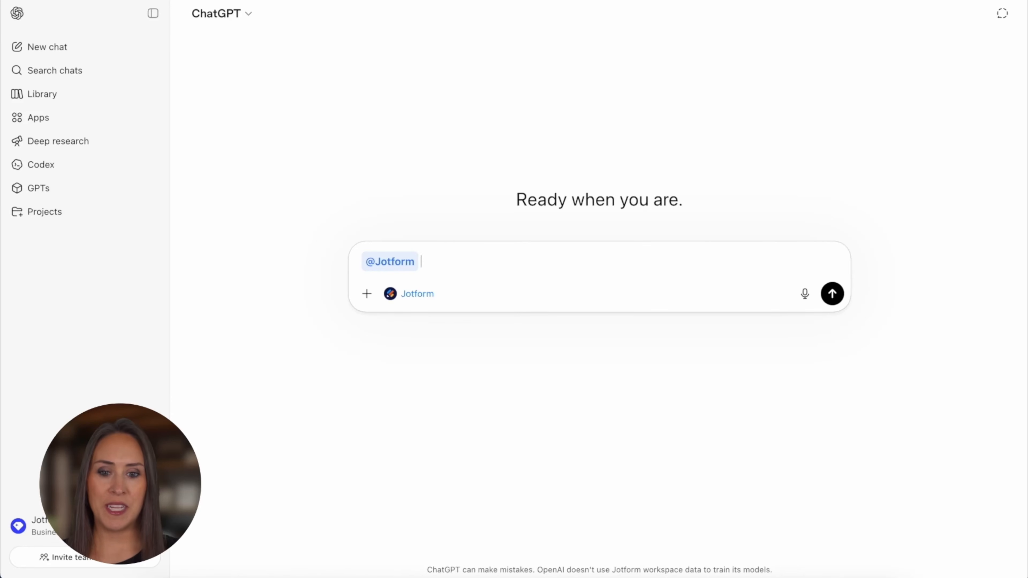
- Ask Jotform to create an RSVP form for a team outing at the park on April 15, and approve the form creation
{"action": "type", "text": "cre"}
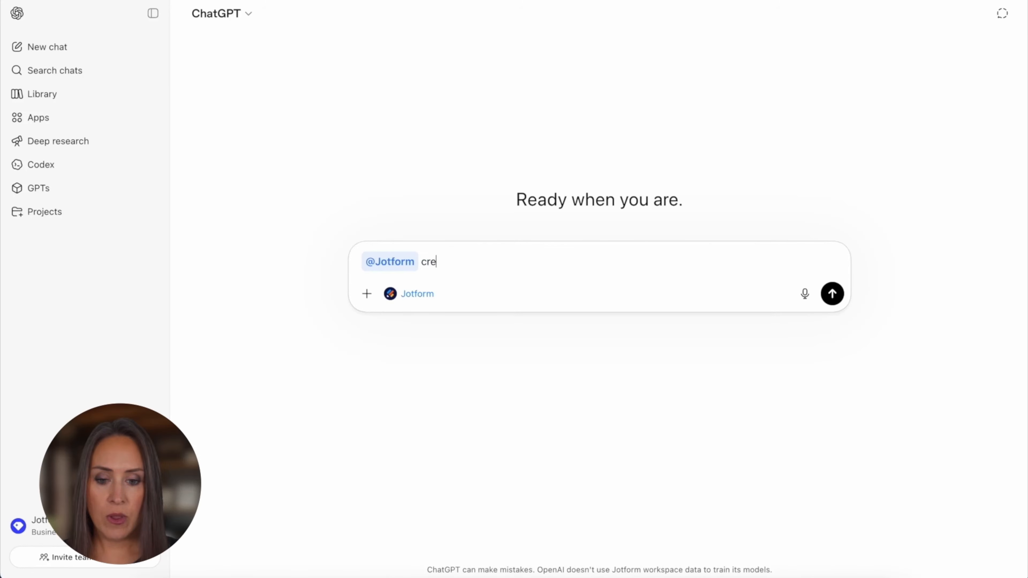
{"action": "type", "text": "ate an R"}
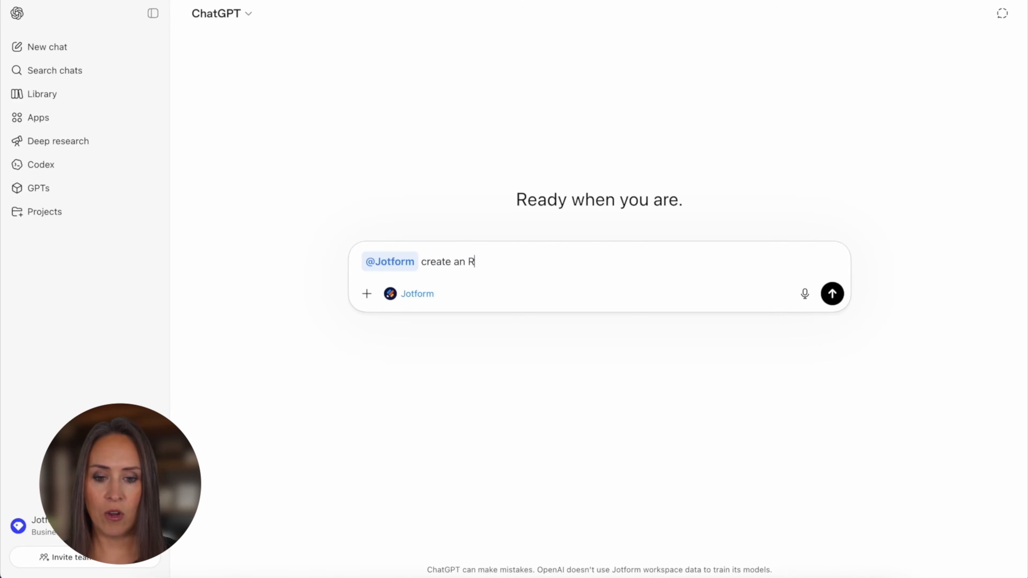
{"action": "type", "text": "SVP form for"}
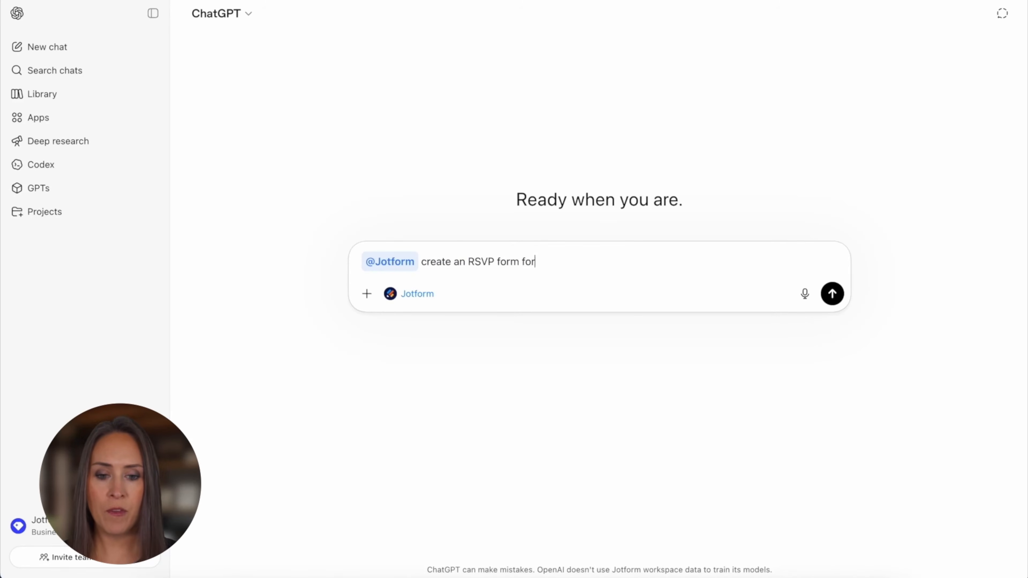
{"action": "type", "text": " a team oujting at the "}
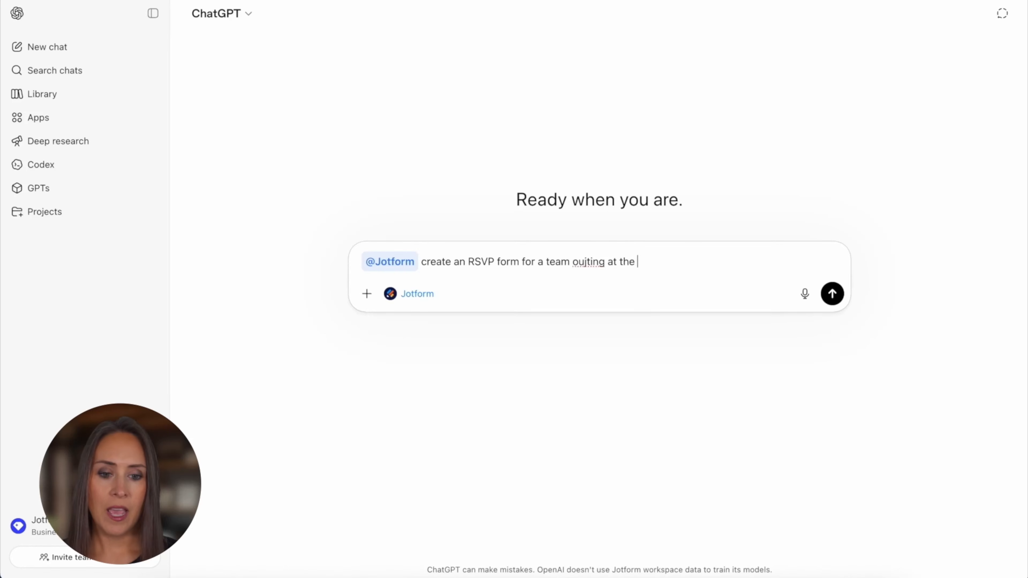
{"action": "type", "text": "park on APril 15"}
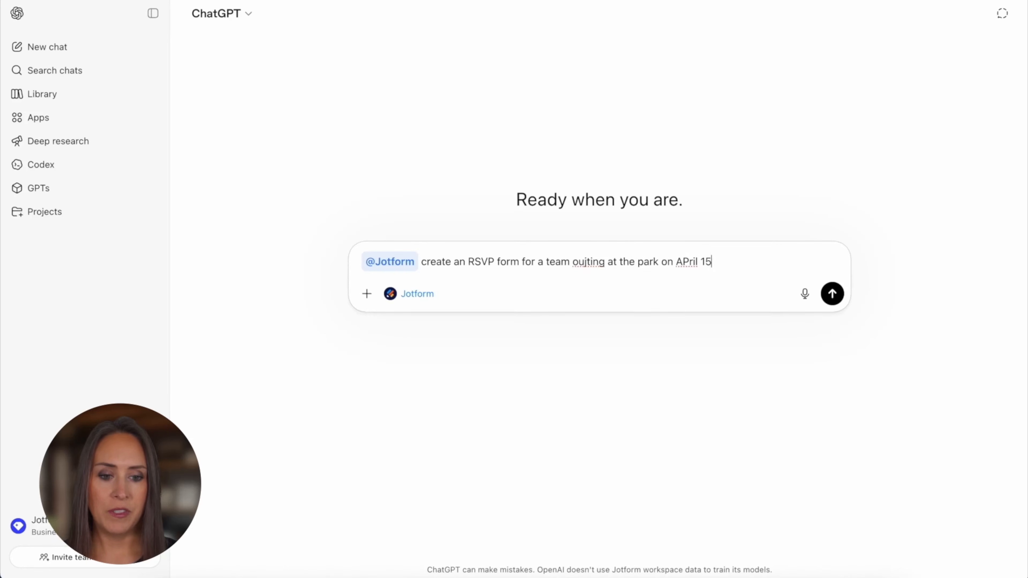
{"action": "left_click", "coordinate": [832, 294]}
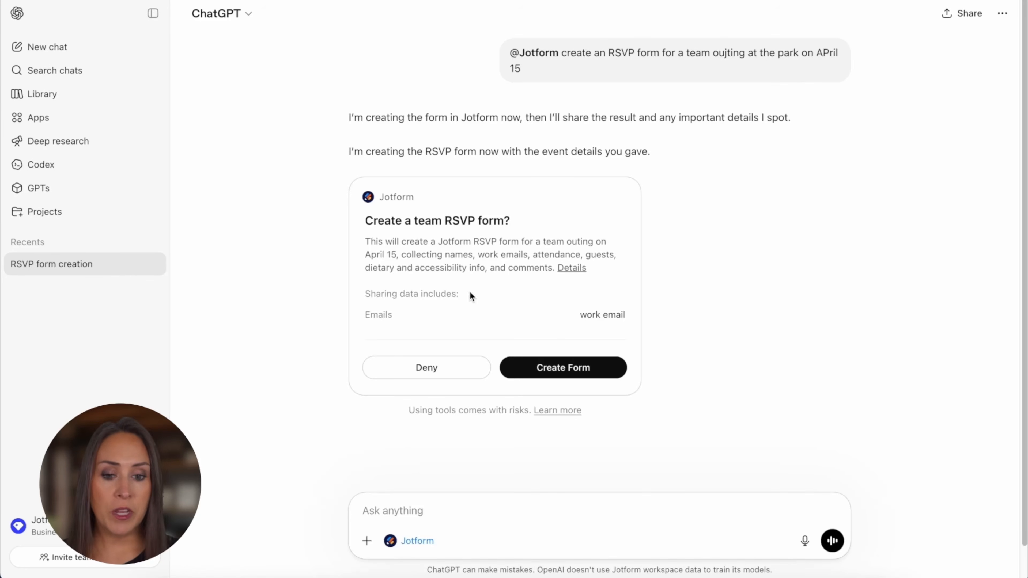
{"action": "left_click", "coordinate": [581, 375]}
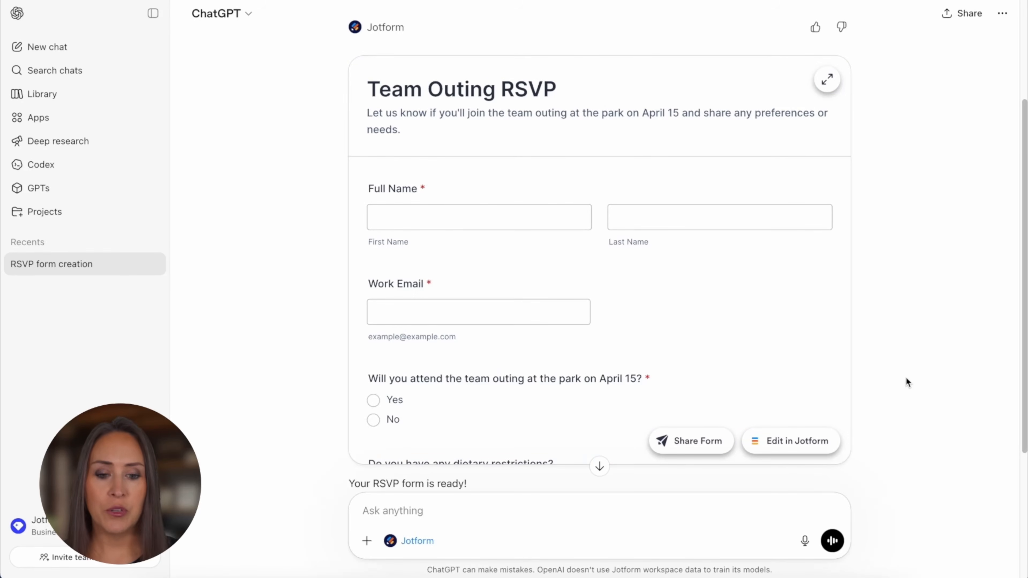
- Expand the Team Outing RSVP preview, review all its fields, and collapse it back into the chat
{"action": "left_click", "coordinate": [826, 79]}
{"action": "scroll", "coordinate": [915, 239], "scroll_direction": "down", "scroll_amount": 3}
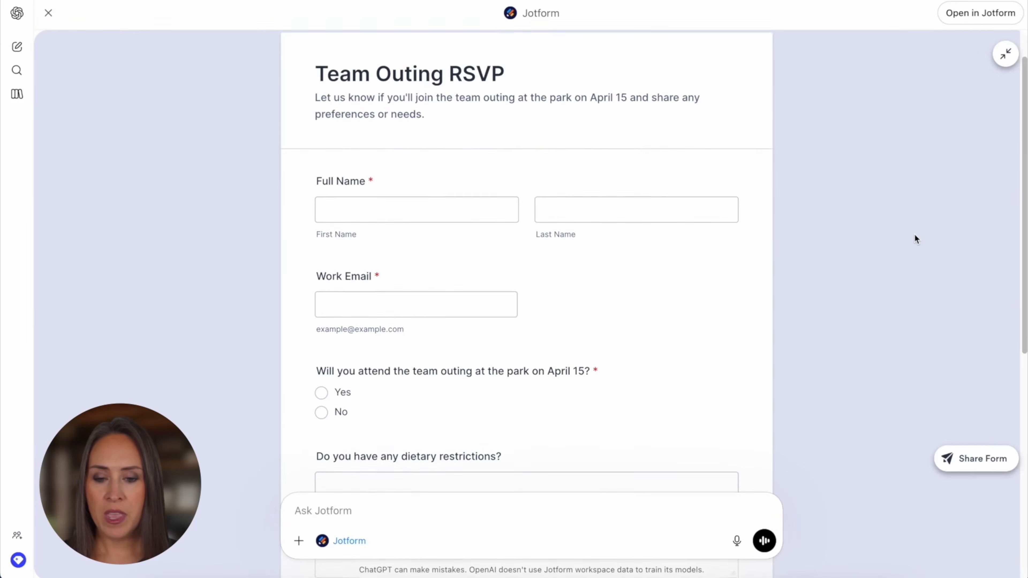
{"action": "scroll", "coordinate": [914, 238], "scroll_direction": "down", "scroll_amount": 4}
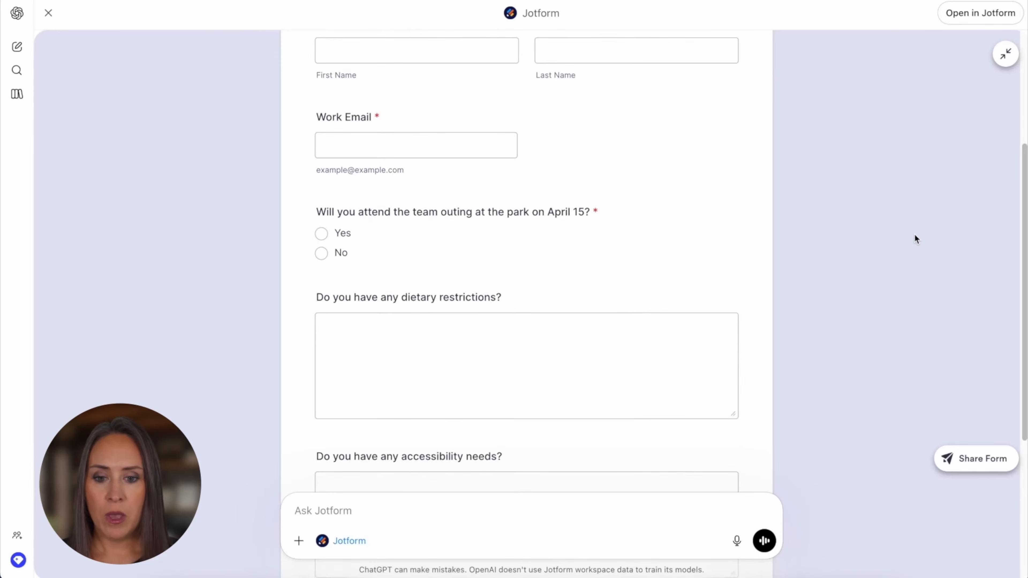
{"action": "scroll", "coordinate": [815, 272], "scroll_direction": "down", "scroll_amount": 2}
{"action": "scroll", "coordinate": [815, 271], "scroll_direction": "down", "scroll_amount": 5}
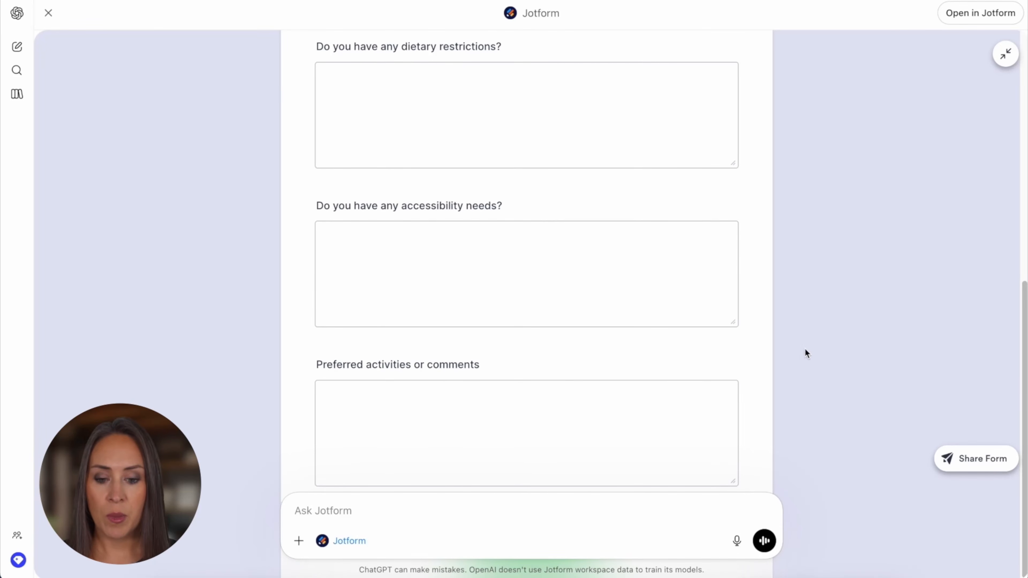
{"action": "scroll", "coordinate": [833, 364], "scroll_direction": "up", "scroll_amount": 10}
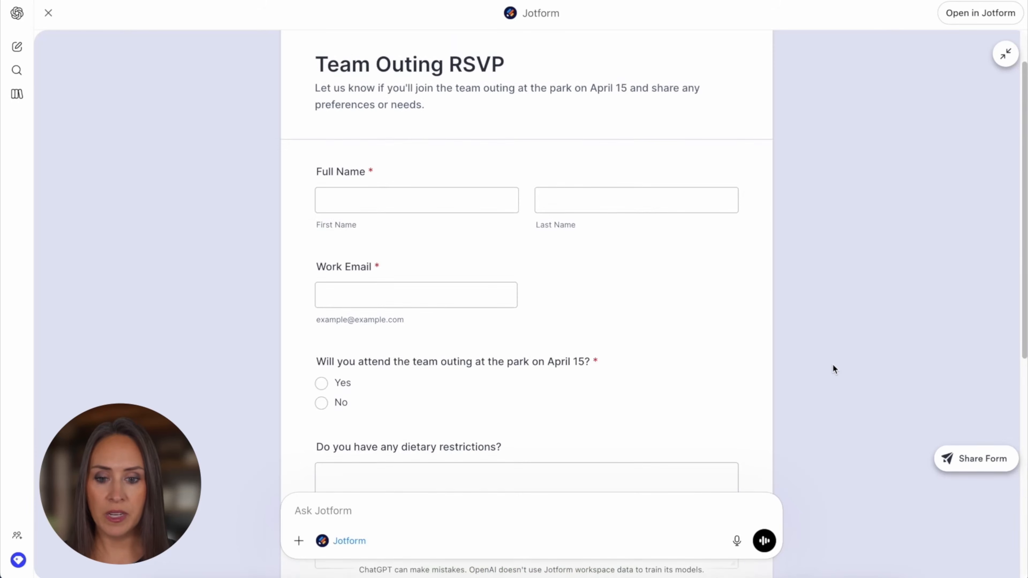
{"action": "left_click", "coordinate": [1005, 54]}
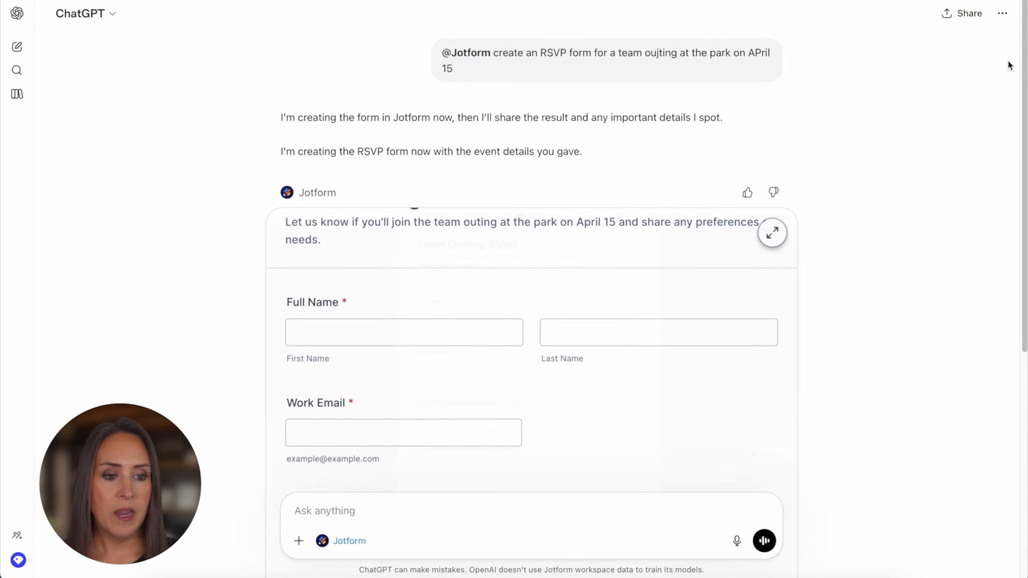
- Open the live RSVP form from the link in the reply and look through it down to the submit button
{"action": "scroll", "coordinate": [879, 255], "scroll_direction": "down", "scroll_amount": 9}
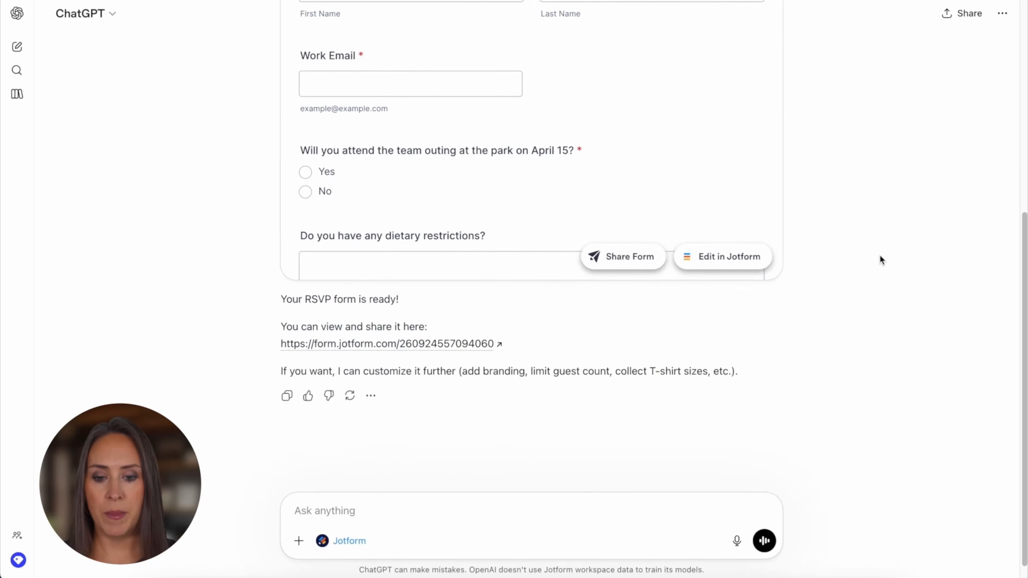
{"action": "left_click", "coordinate": [346, 325]}
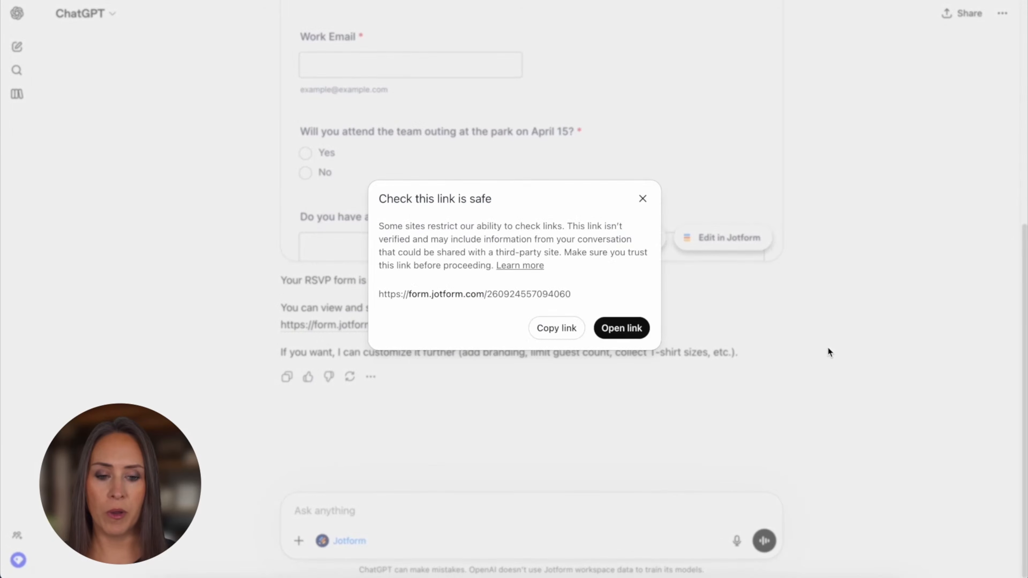
{"action": "left_click", "coordinate": [627, 330]}
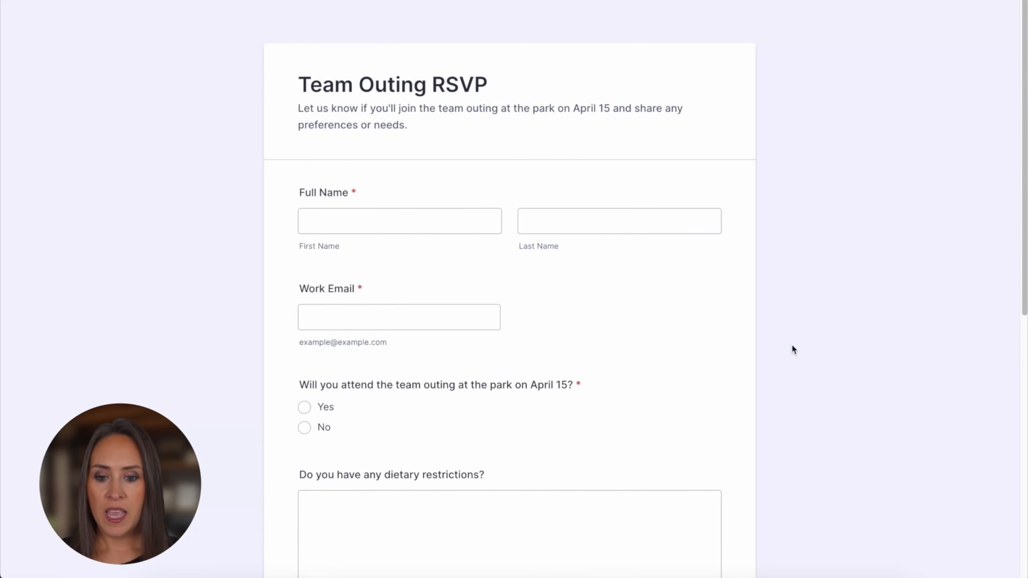
{"action": "scroll", "coordinate": [793, 349], "scroll_direction": "down", "scroll_amount": 10}
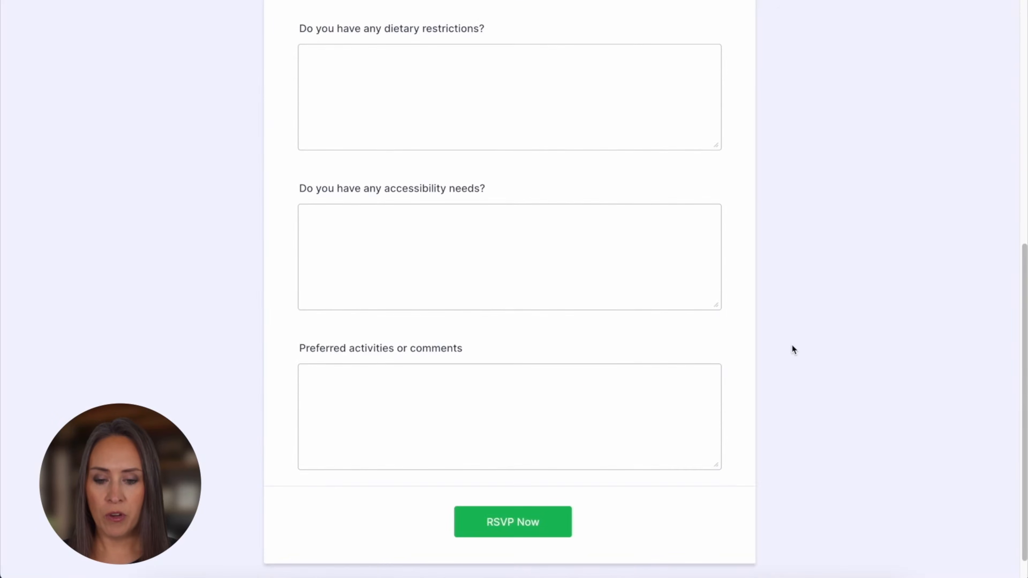
{"action": "scroll", "coordinate": [792, 346], "scroll_direction": "up", "scroll_amount": 10}
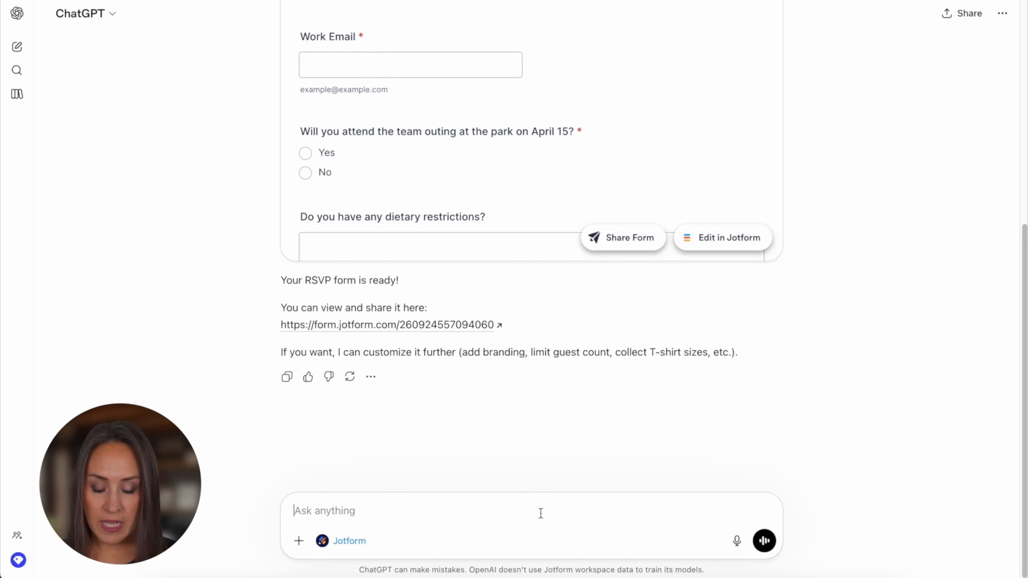
- Ask for the email field to be removed from the RSVP form and approve the edit
{"action": "type", "text": "Please re"}
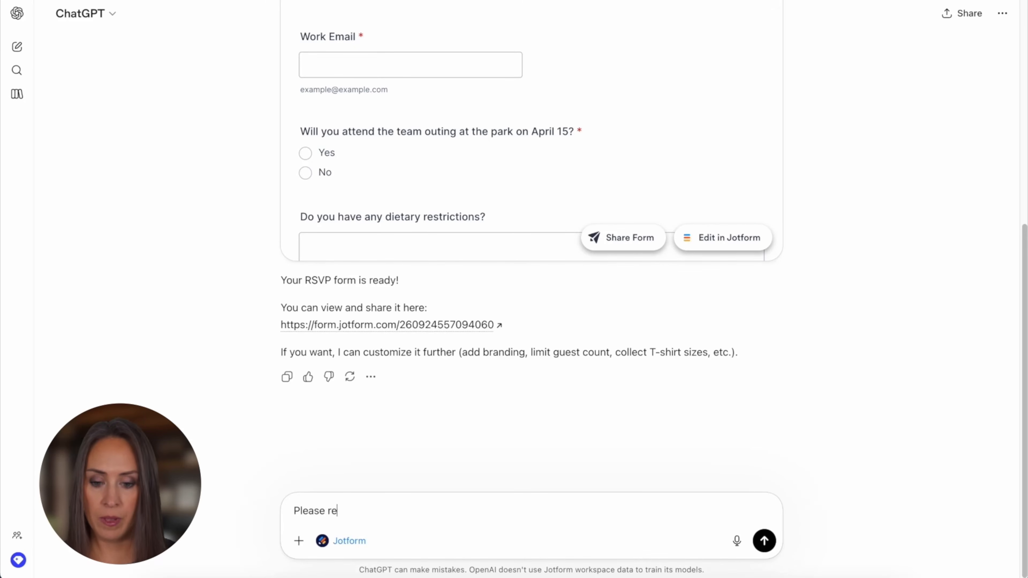
{"action": "type", "text": "move the email field"}
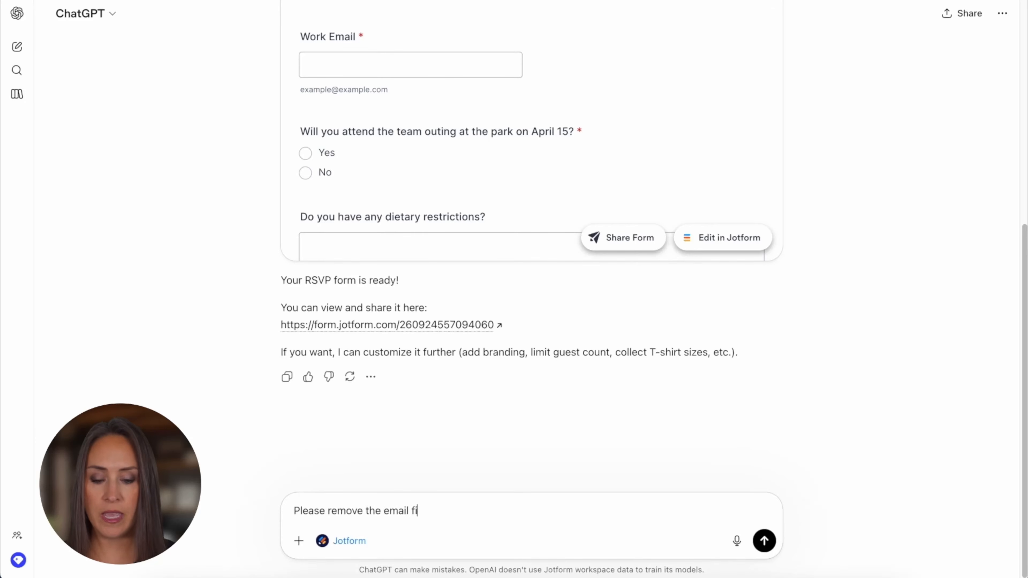
{"action": "left_click", "coordinate": [764, 541]}
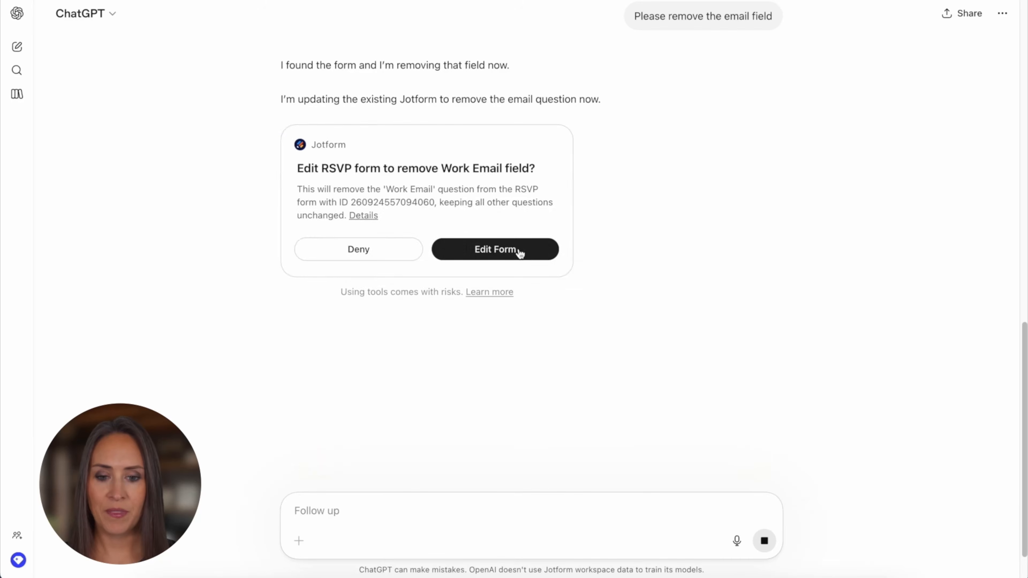
{"action": "left_click", "coordinate": [493, 249]}
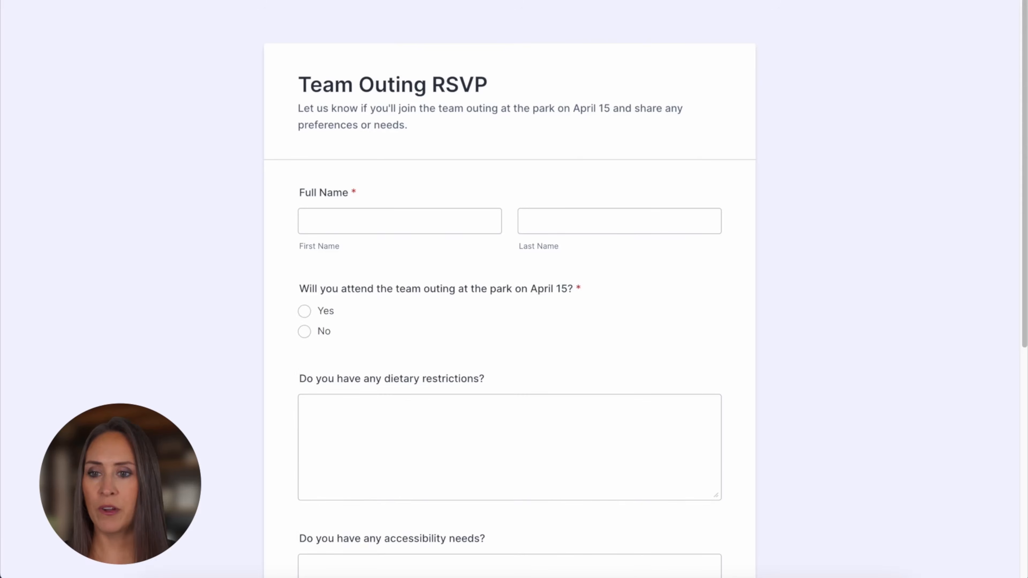
- Ask for the dietary restrictions field to be changed from long text to a drop down menu, and approve the form edit
{"action": "scroll", "coordinate": [639, 314], "scroll_direction": "down", "scroll_amount": 5}
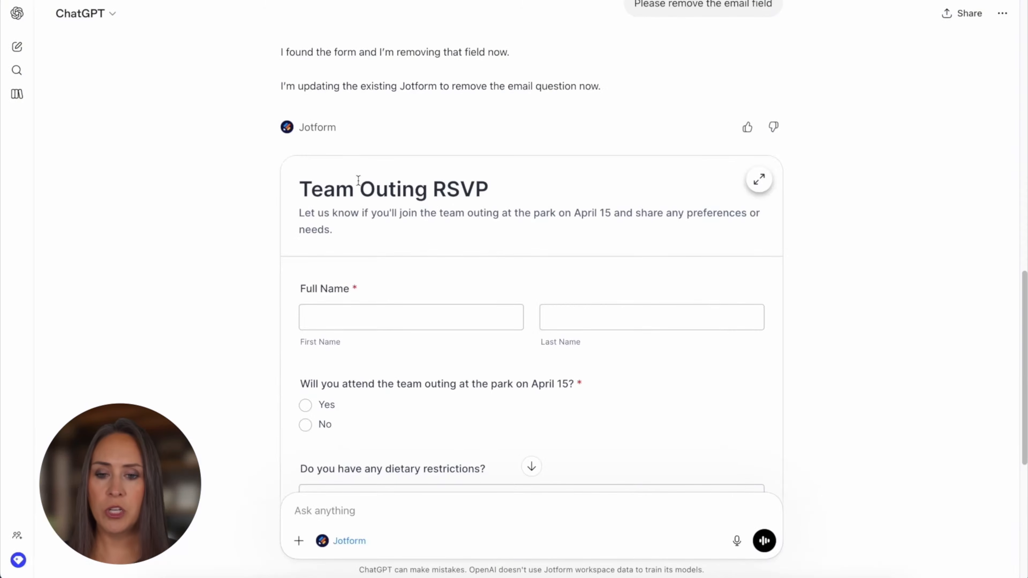
{"action": "scroll", "coordinate": [853, 384], "scroll_direction": "down", "scroll_amount": 8}
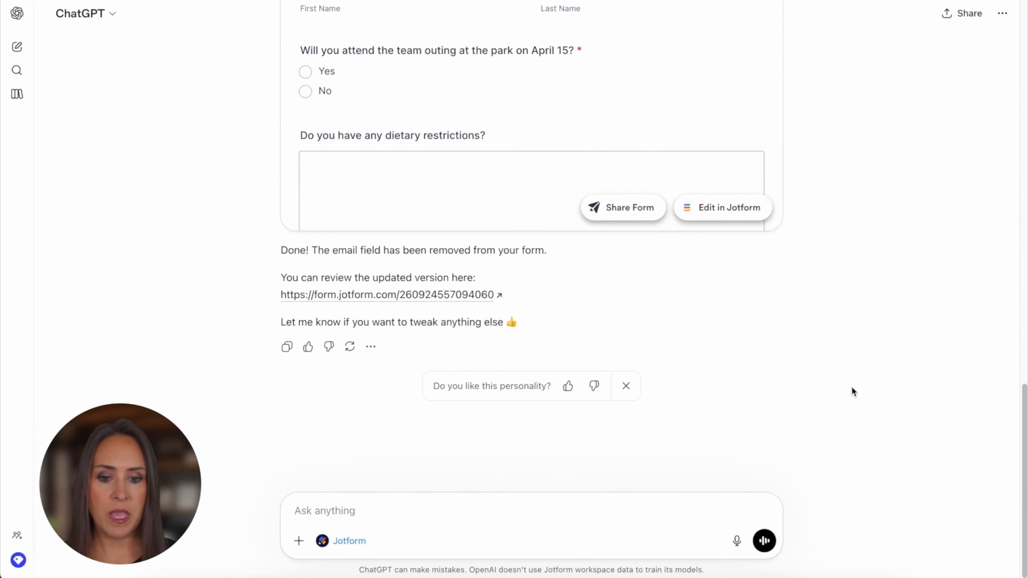
{"action": "left_click", "coordinate": [409, 511]}
{"action": "type", "text": "Change the dietary restrictions fie"}
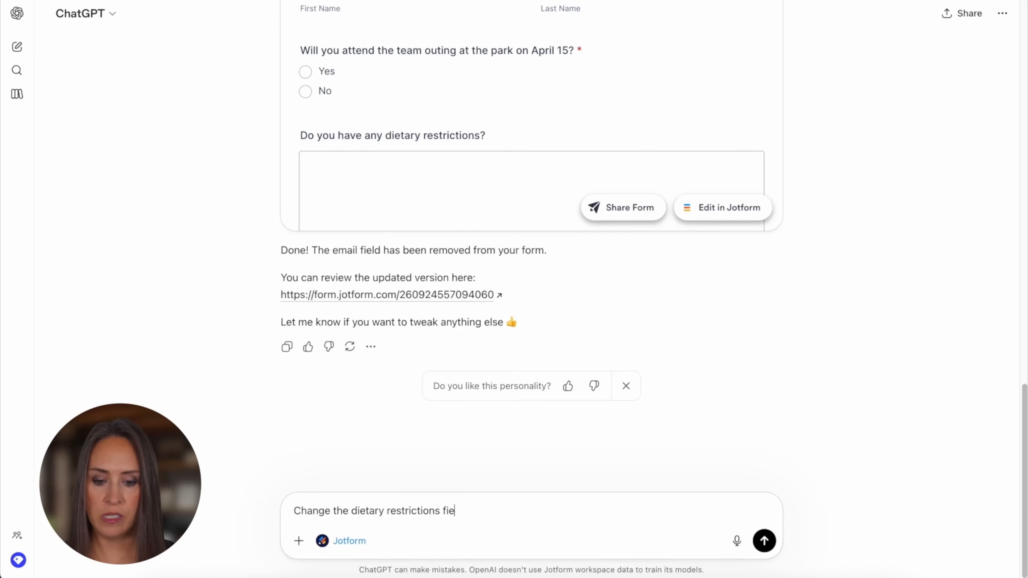
{"action": "type", "text": "ld form "}
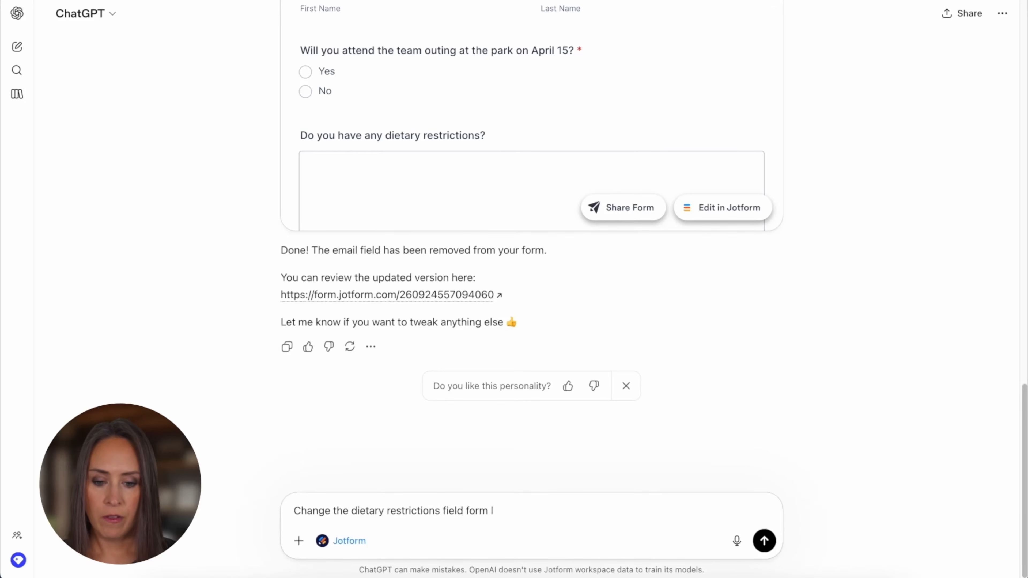
{"action": "key", "text": "BackSpace"}
{"action": "key", "text": "BackSpace"}
{"action": "key", "text": "BackSpace"}
{"action": "key", "text": "BackSpace"}
{"action": "type", "text": "rom long text t"}
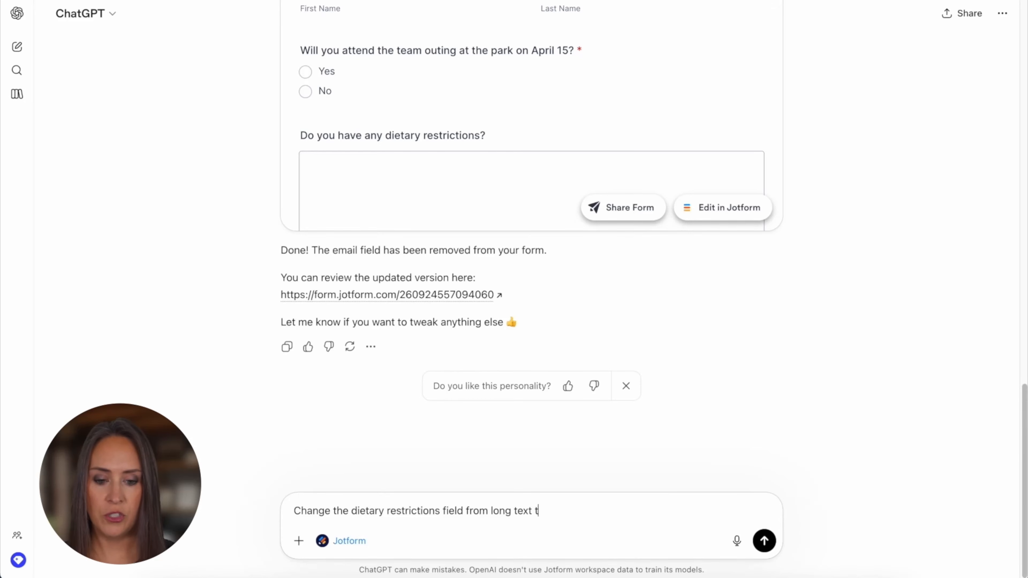
{"action": "type", "text": "o a drop do"}
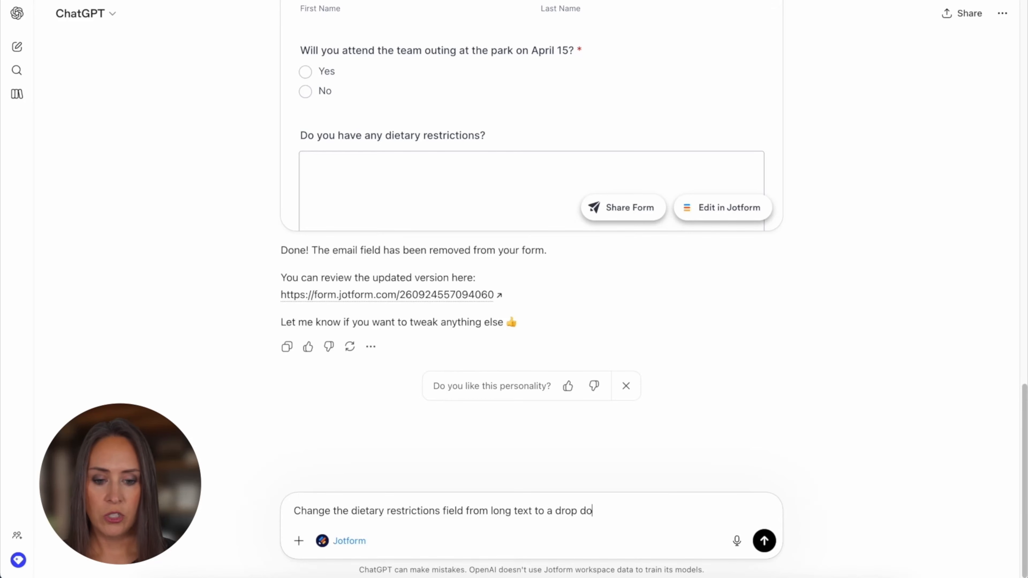
{"action": "type", "text": "wn menu"}
{"action": "key", "text": "Return"}
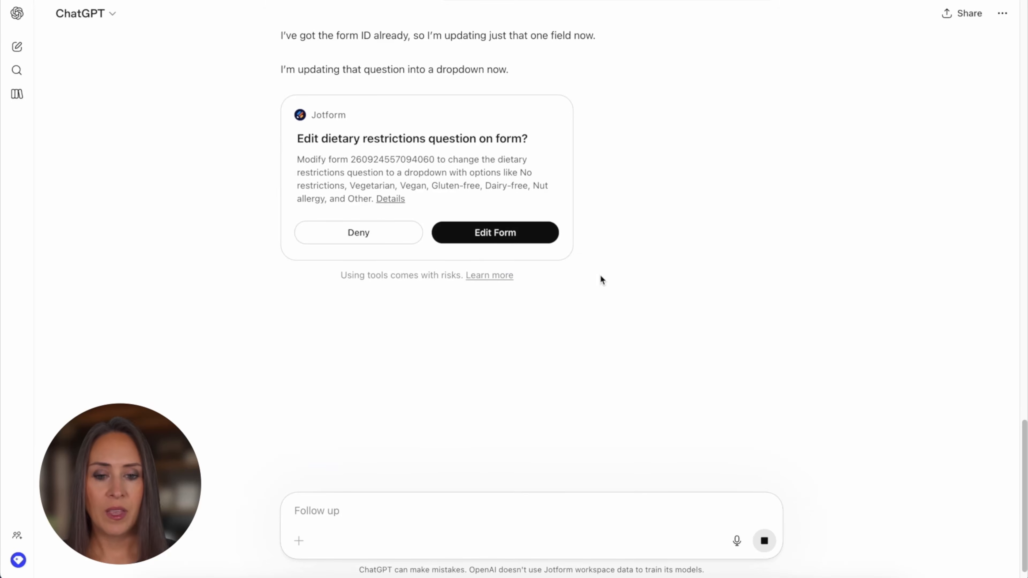
{"action": "left_click", "coordinate": [488, 234]}
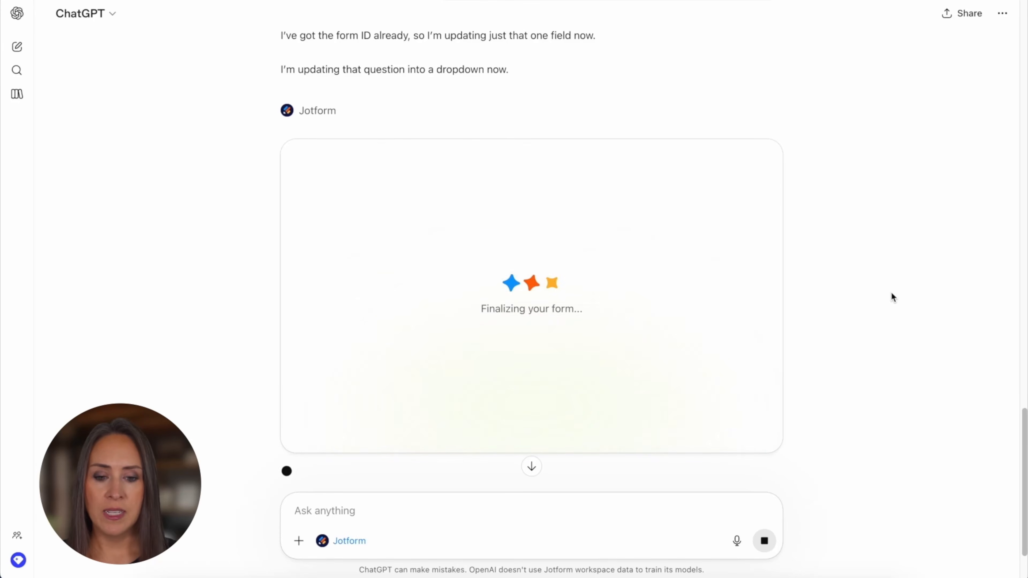
{"action": "scroll", "coordinate": [891, 293], "scroll_direction": "down", "scroll_amount": 2}
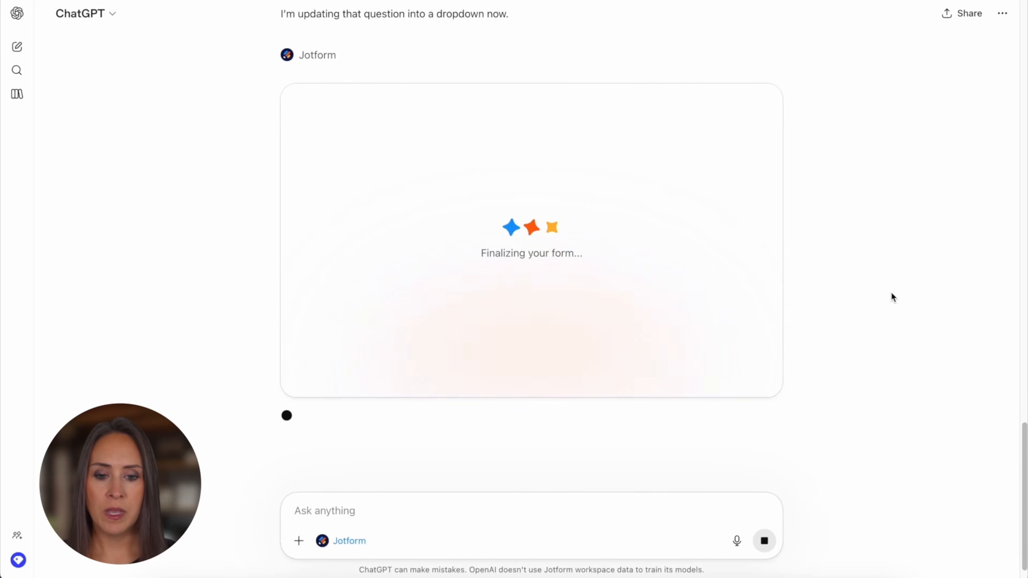
{"action": "scroll", "coordinate": [891, 292], "scroll_direction": "up", "scroll_amount": 2}
{"action": "scroll", "coordinate": [892, 293], "scroll_direction": "up", "scroll_amount": 1}
{"action": "scroll", "coordinate": [891, 292], "scroll_direction": "down", "scroll_amount": 1}
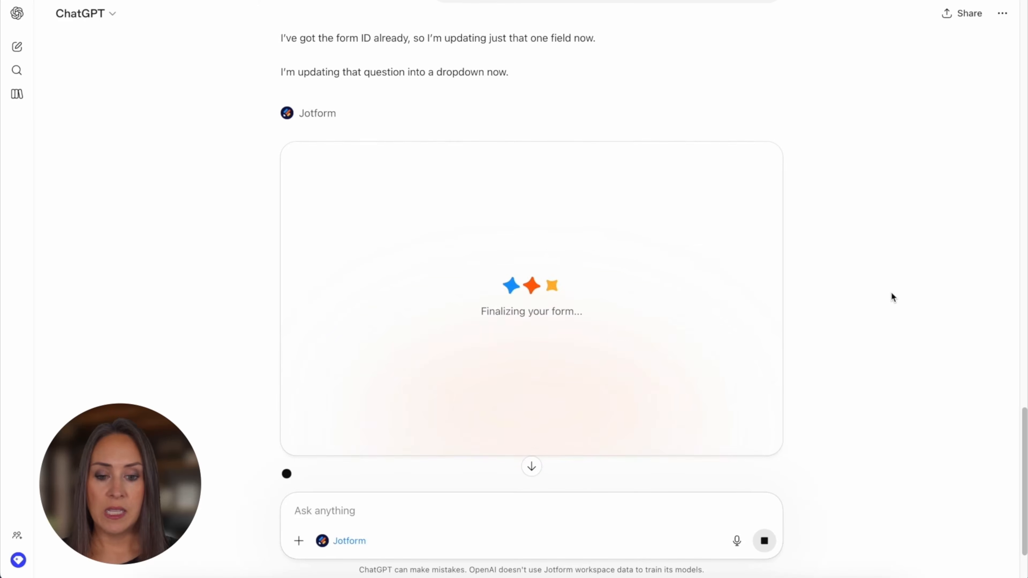
- Check the choices offered by the dietary restrictions dropdown on the live RSVP form, and close the list without choosing one
{"action": "scroll", "coordinate": [891, 293], "scroll_direction": "down", "scroll_amount": 1}
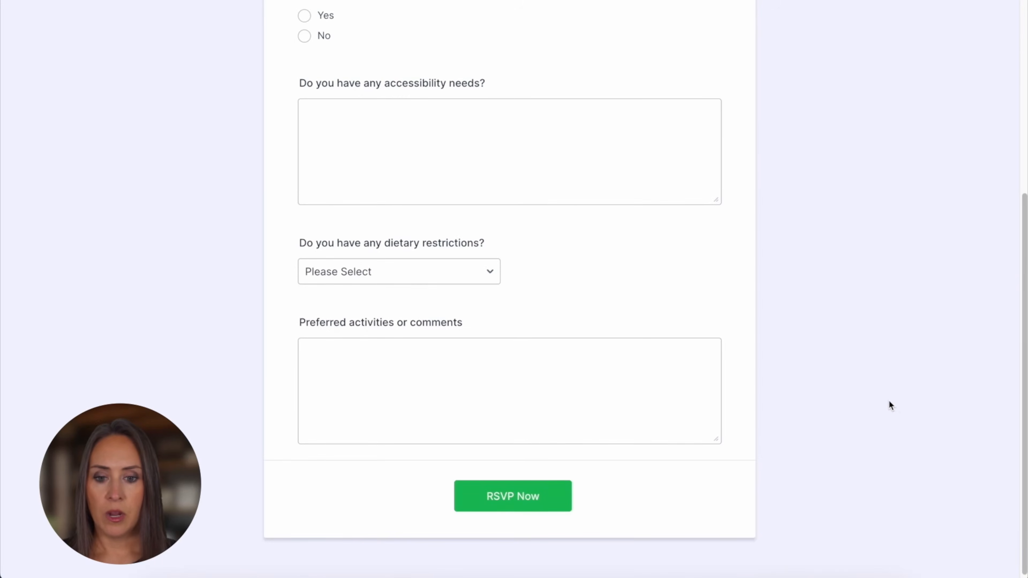
{"action": "left_click", "coordinate": [469, 277]}
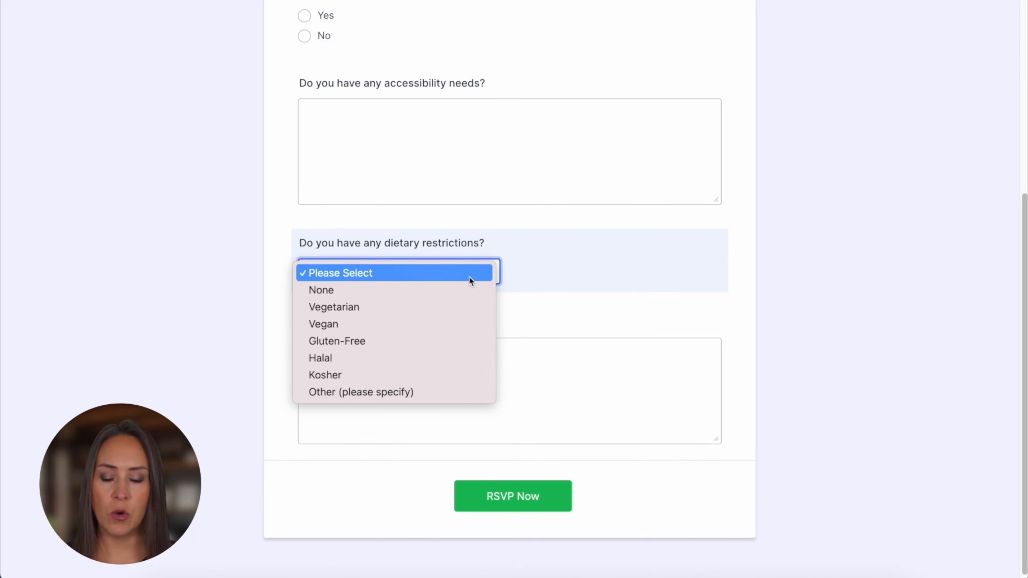
{"action": "left_click", "coordinate": [213, 247]}
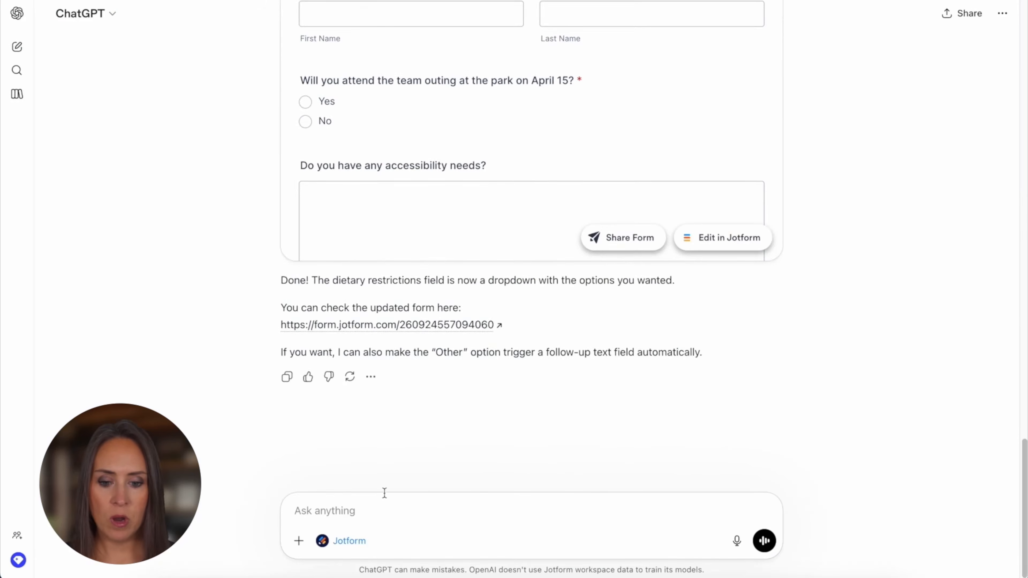
- Ask for the form theme to be made more colorful, and look over the restyled live form
{"action": "type", "text": "make the form"}
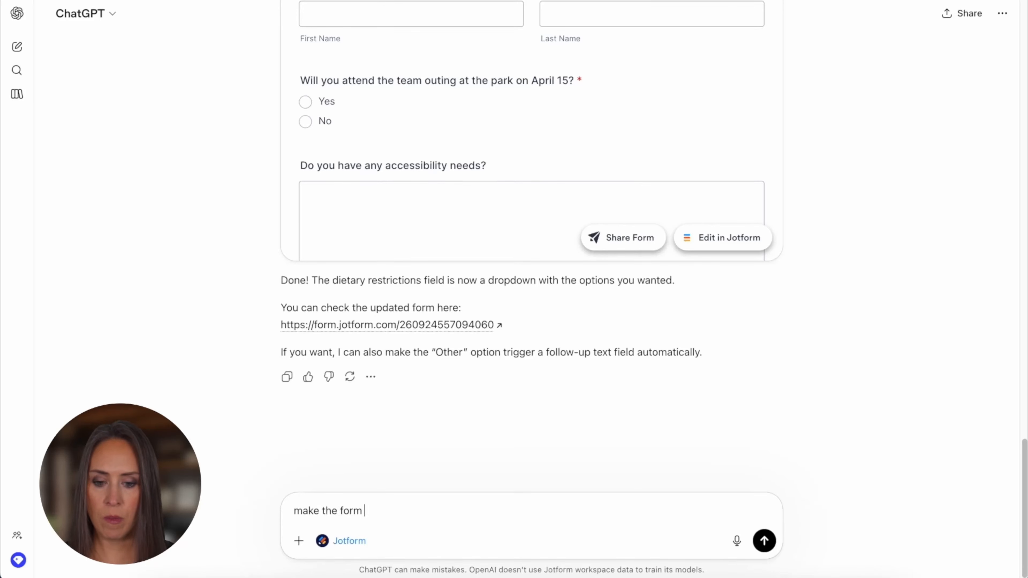
{"action": "type", "text": " theme more colorful"}
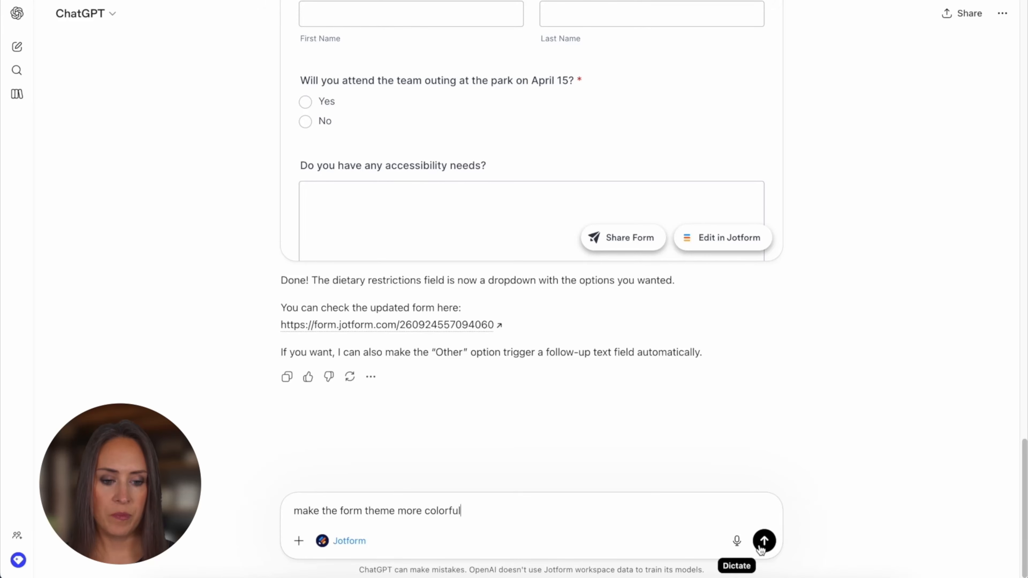
{"action": "left_click", "coordinate": [764, 541]}
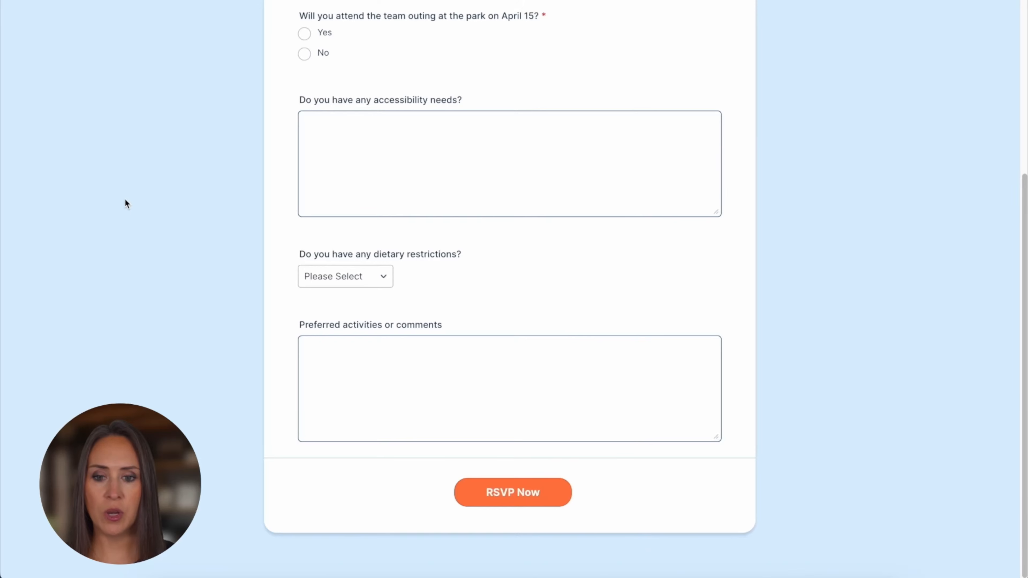
{"action": "scroll", "coordinate": [124, 198], "scroll_direction": "up", "scroll_amount": 6}
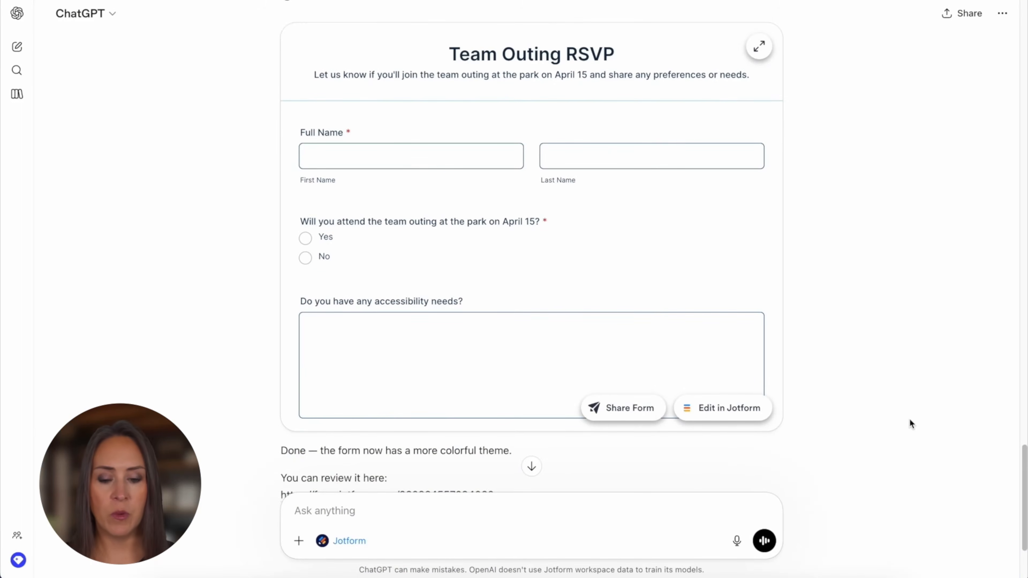
- Request a sample submission to the RSVP form and approve it, opening the submission from the link in the reply
{"action": "scroll", "coordinate": [909, 423], "scroll_direction": "down", "scroll_amount": 4}
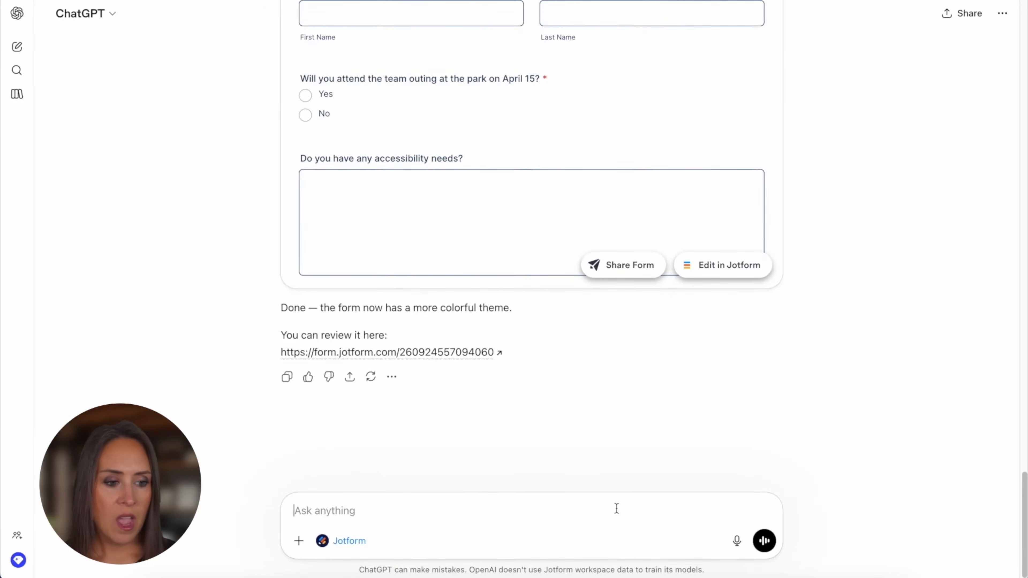
{"action": "type", "text": "can you do a sample submission"}
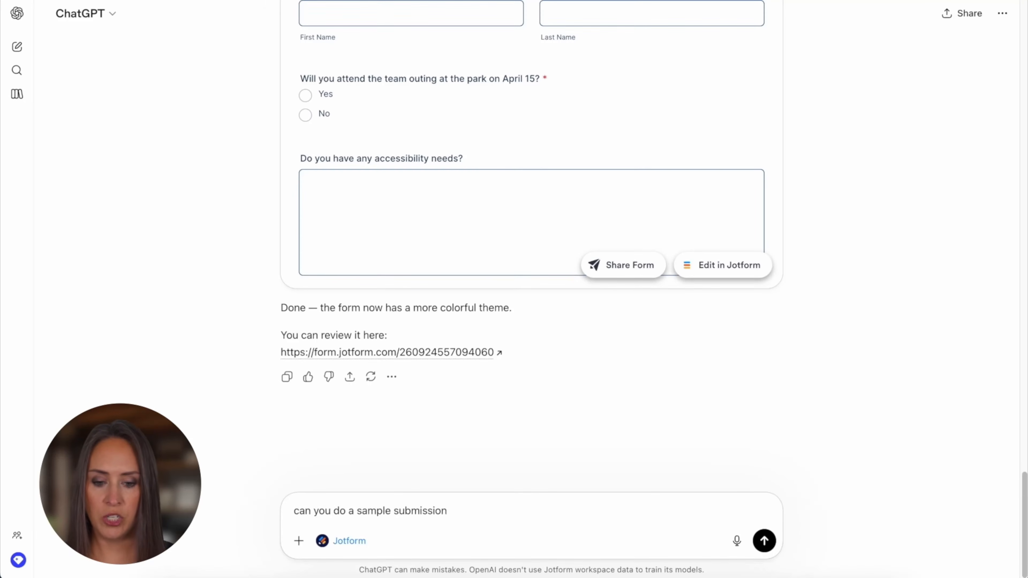
{"action": "key", "text": "Return"}
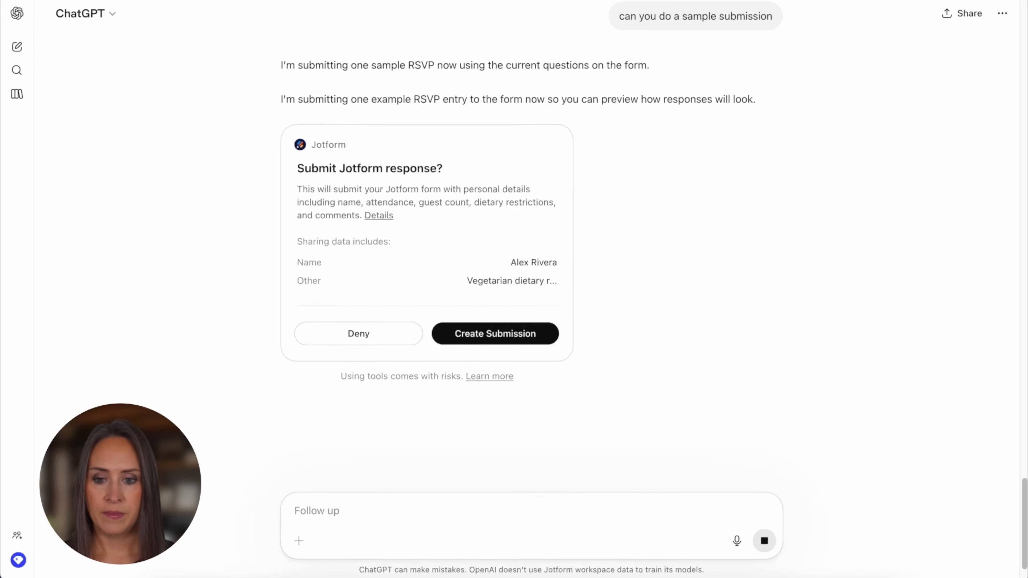
{"action": "left_click", "coordinate": [509, 333]}
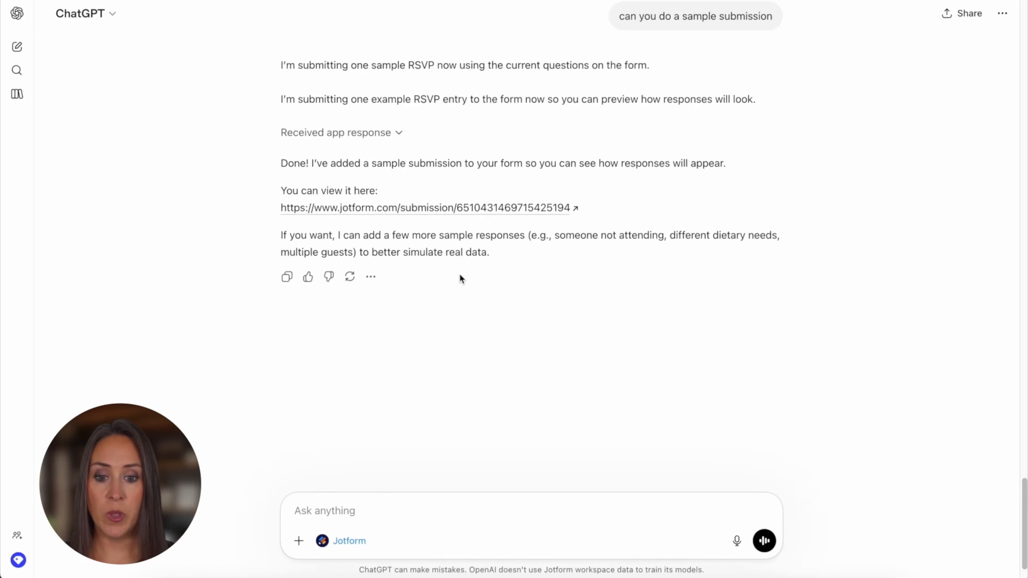
{"action": "left_click", "coordinate": [332, 208]}
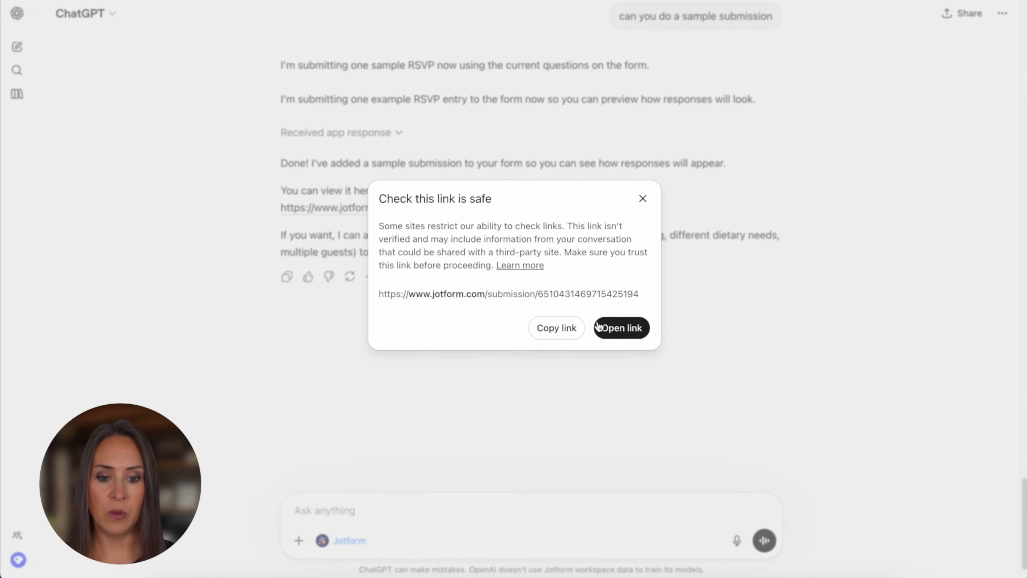
{"action": "left_click", "coordinate": [632, 329]}
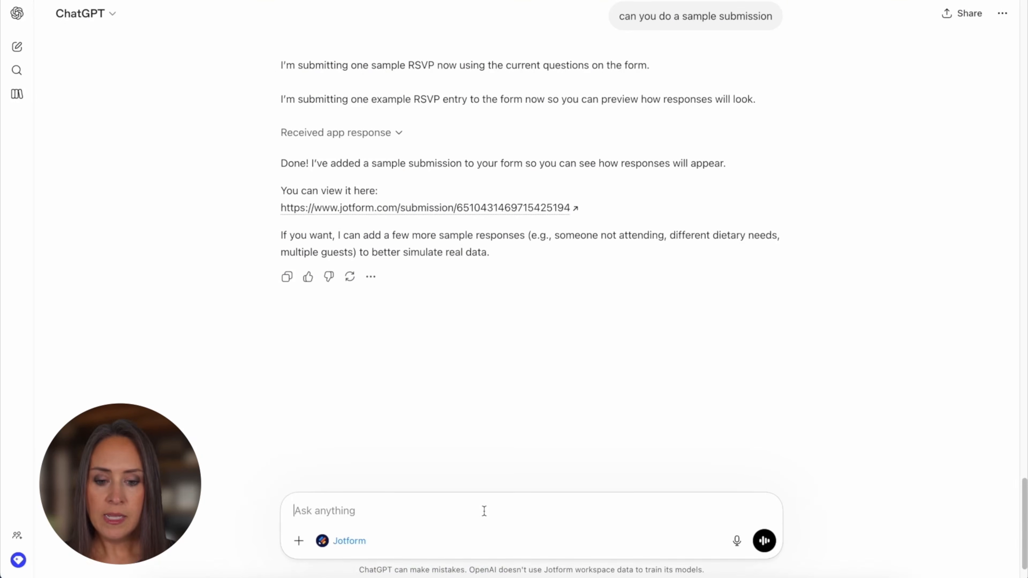
- Ask for a list of the account's forms, and request all submissions for the hotel feedback form
{"action": "type", "text": "can you show me a list of my forms"}
{"action": "key", "text": "Return"}
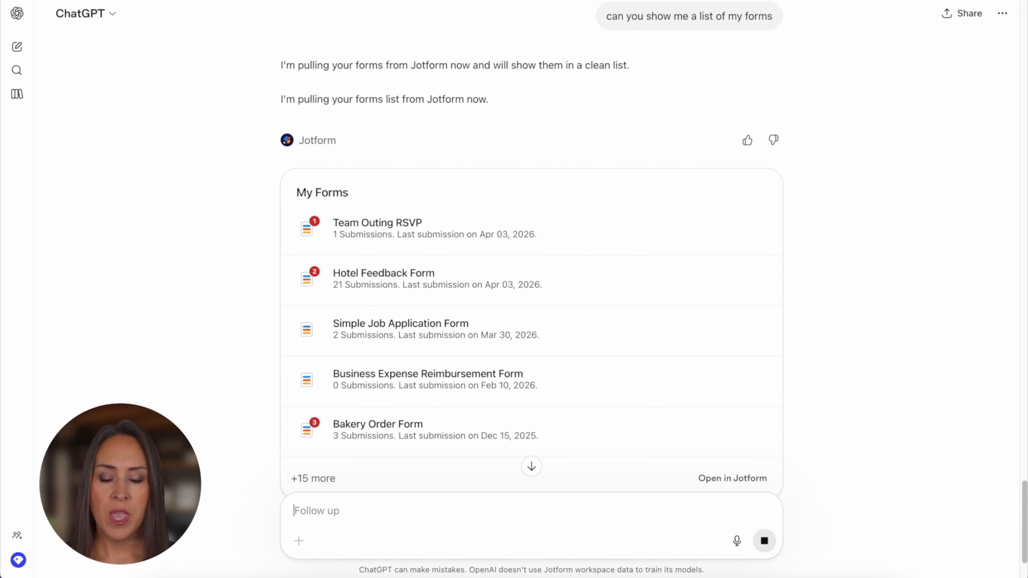
{"action": "type", "text": "sho"}
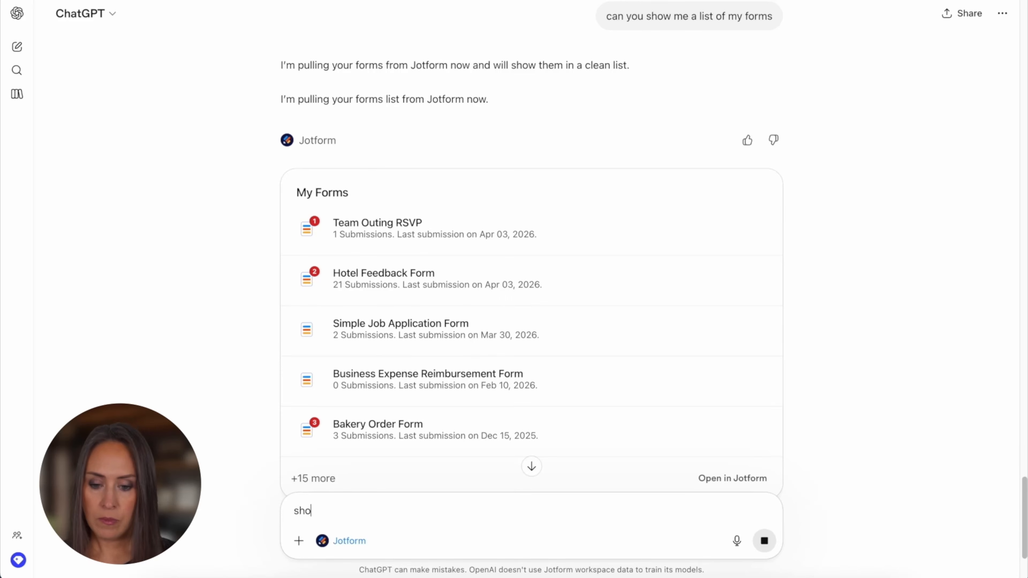
{"action": "type", "text": "w me all of my submisson"}
{"action": "type", "text": "ions f"}
{"action": "type", "text": "or the hotel "}
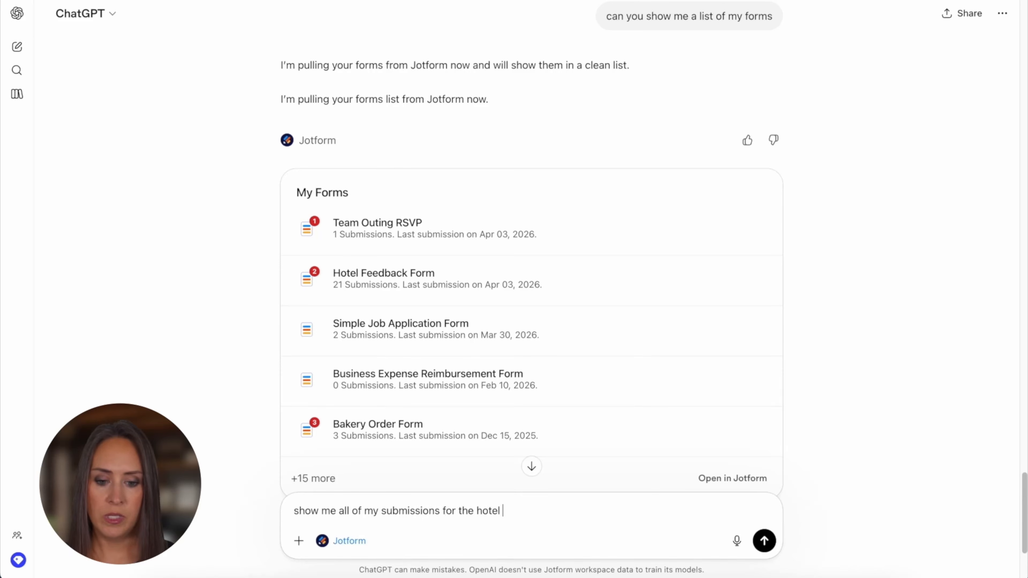
{"action": "type", "text": "feedback form"}
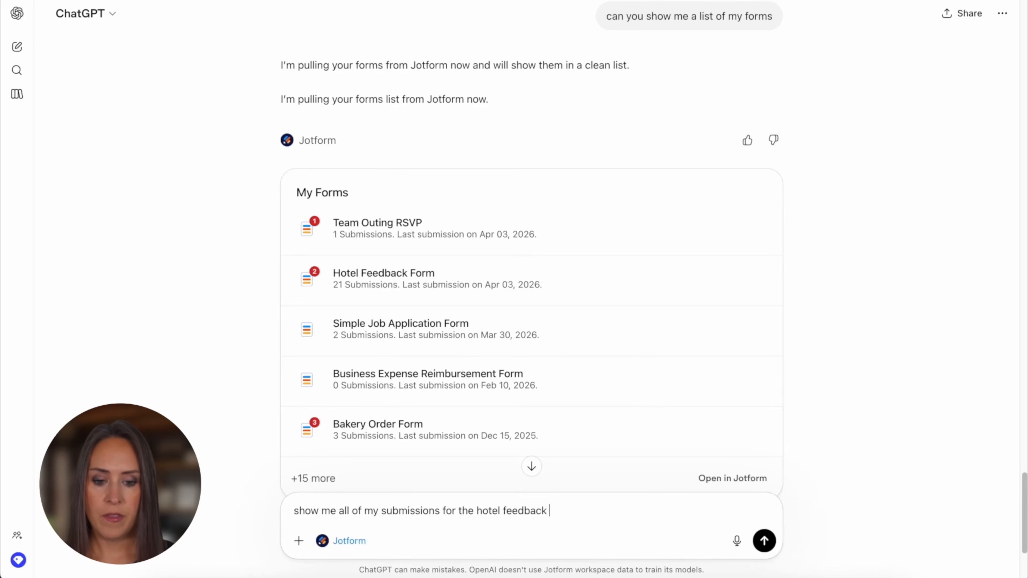
{"action": "key", "text": "Return"}
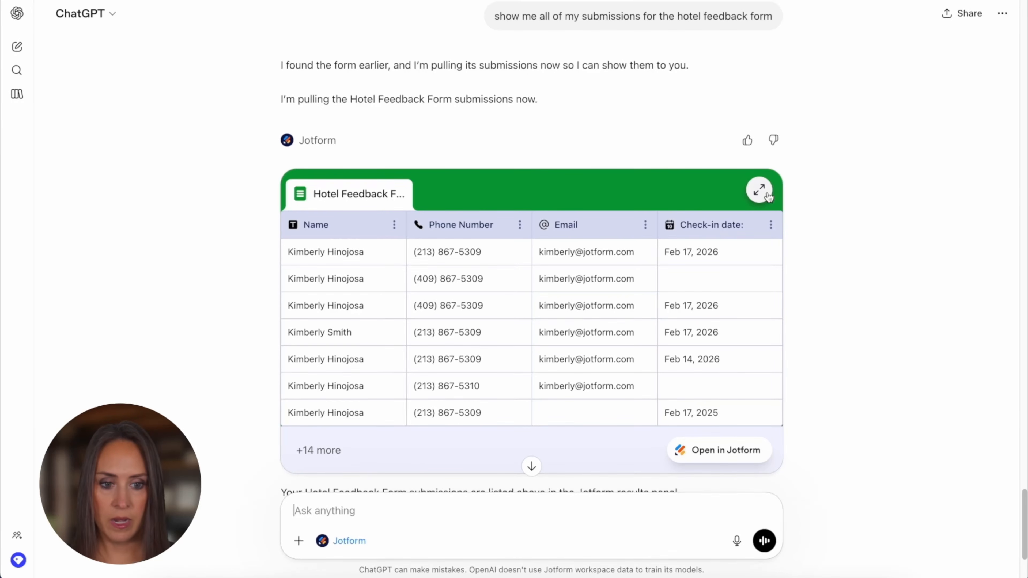
- Expand the Hotel Feedback Form submissions table, look through its rows, and collapse it back into the chat
{"action": "left_click", "coordinate": [759, 191]}
{"action": "scroll", "coordinate": [851, 345], "scroll_direction": "down", "scroll_amount": 1}
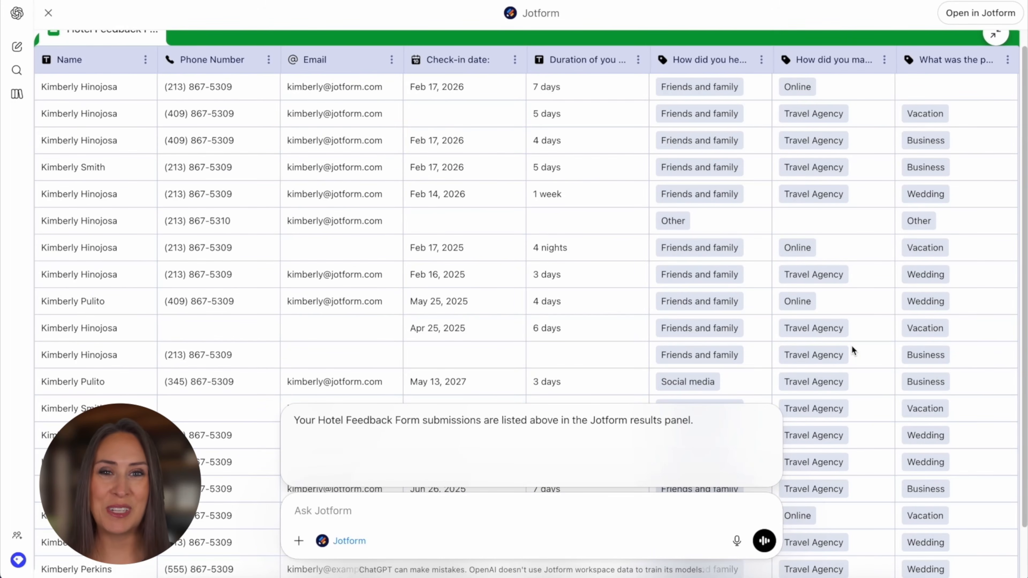
{"action": "scroll", "coordinate": [851, 345], "scroll_direction": "down", "scroll_amount": 3}
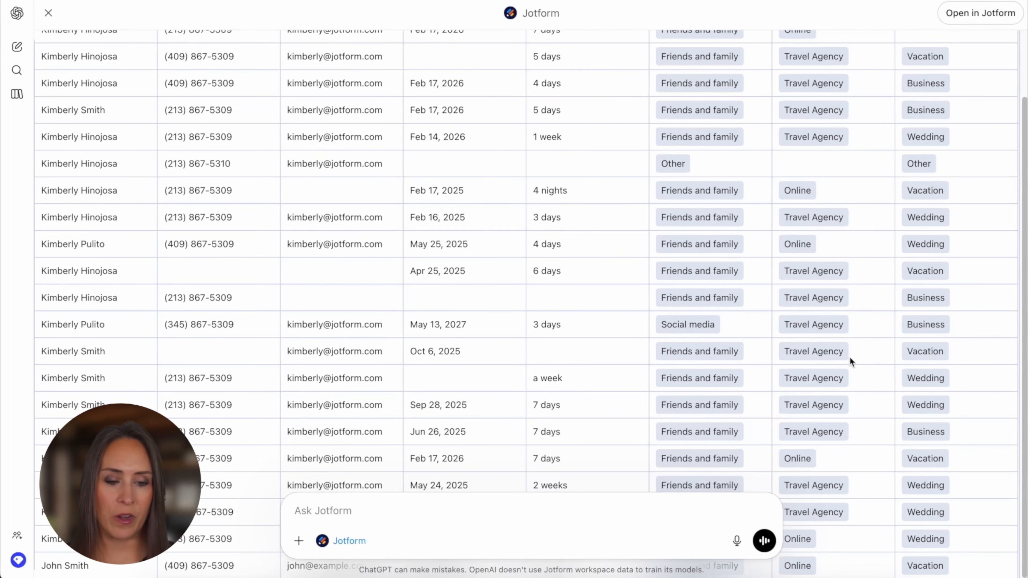
{"action": "scroll", "coordinate": [849, 350], "scroll_direction": "up", "scroll_amount": 4}
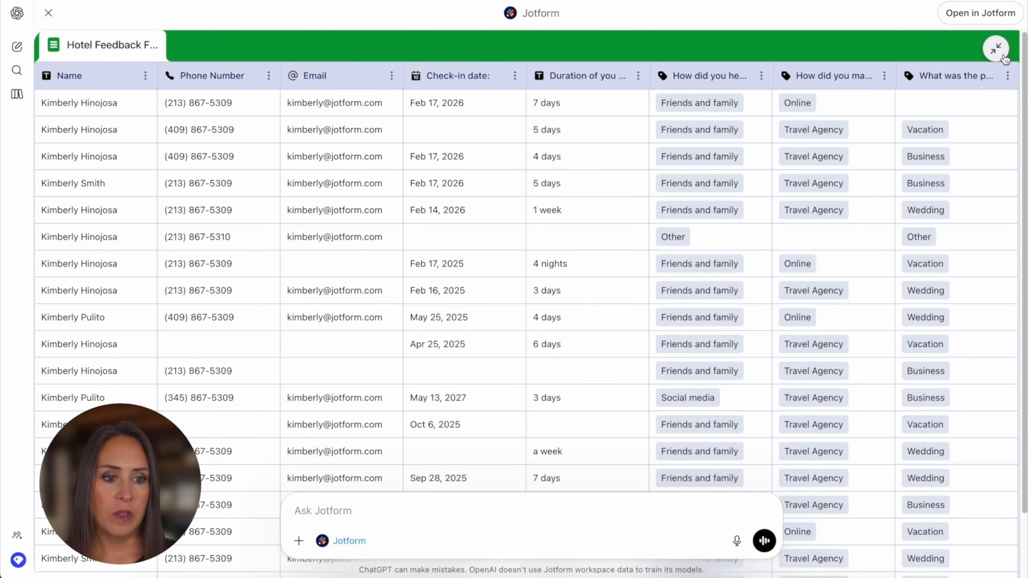
{"action": "left_click", "coordinate": [996, 49]}
- Ask for an analysis and summary of trends, common feedback trends, ratings, and issues from the submissions, without the leading checkbox marks
{"action": "scroll", "coordinate": [809, 385], "scroll_direction": "down", "scroll_amount": 4}
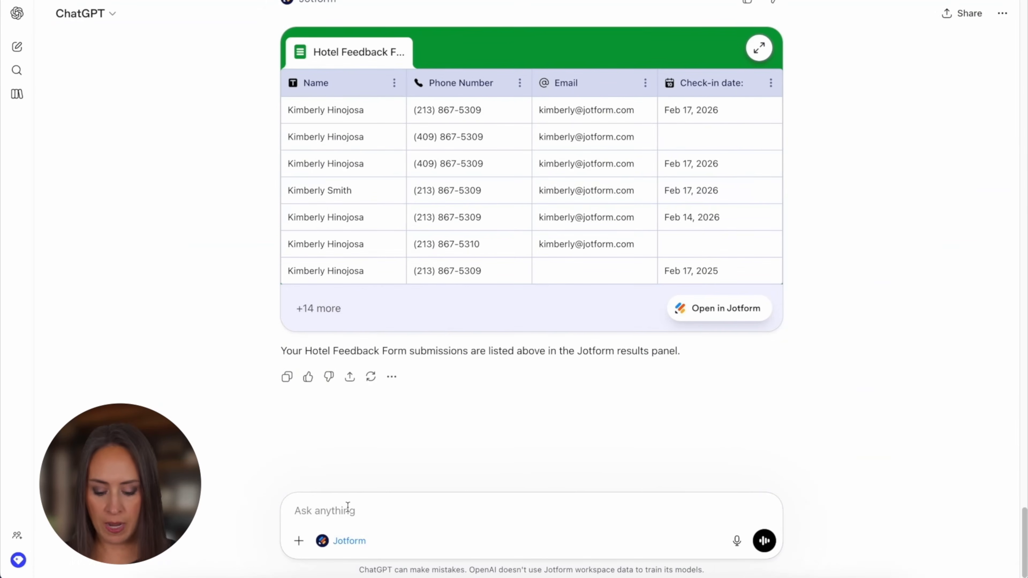
{"action": "type", "text": "- [ ] Analyze and summarize trends, common feedback trends, ratings, and issues from for submissions"}
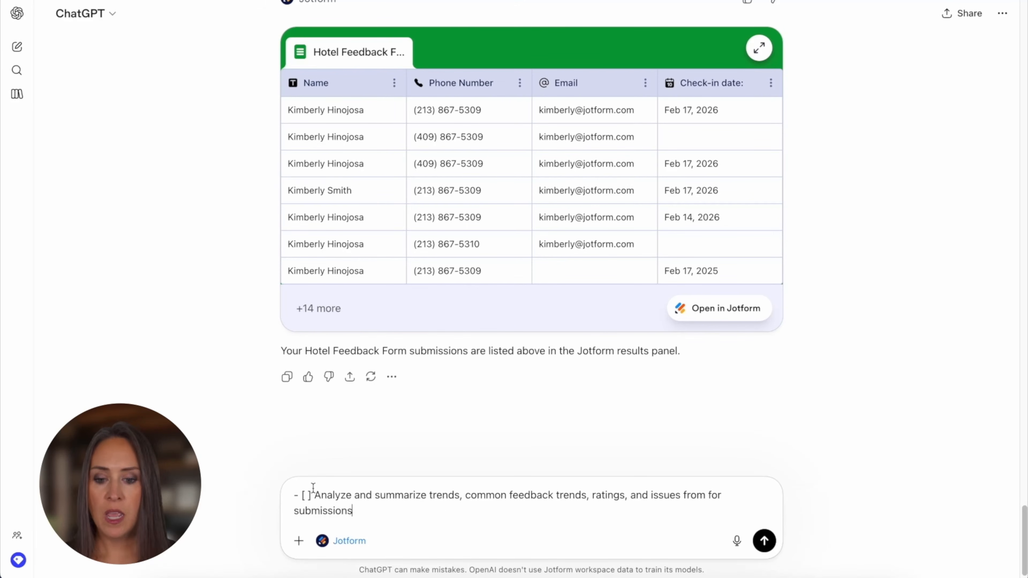
{"action": "left_click_drag", "start_coordinate": [316, 491], "coordinate": [270, 494]}
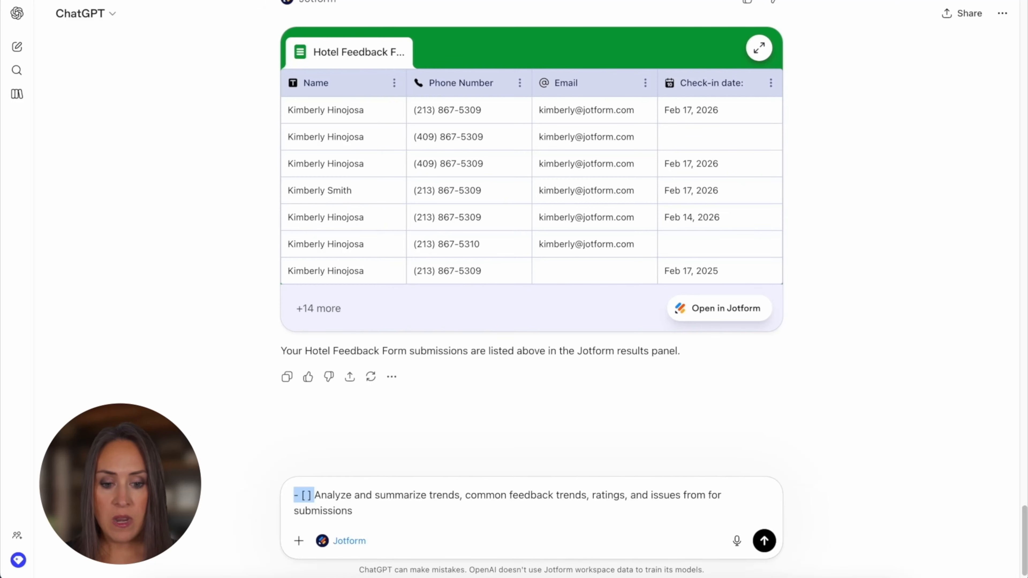
{"action": "key", "text": "BackSpace"}
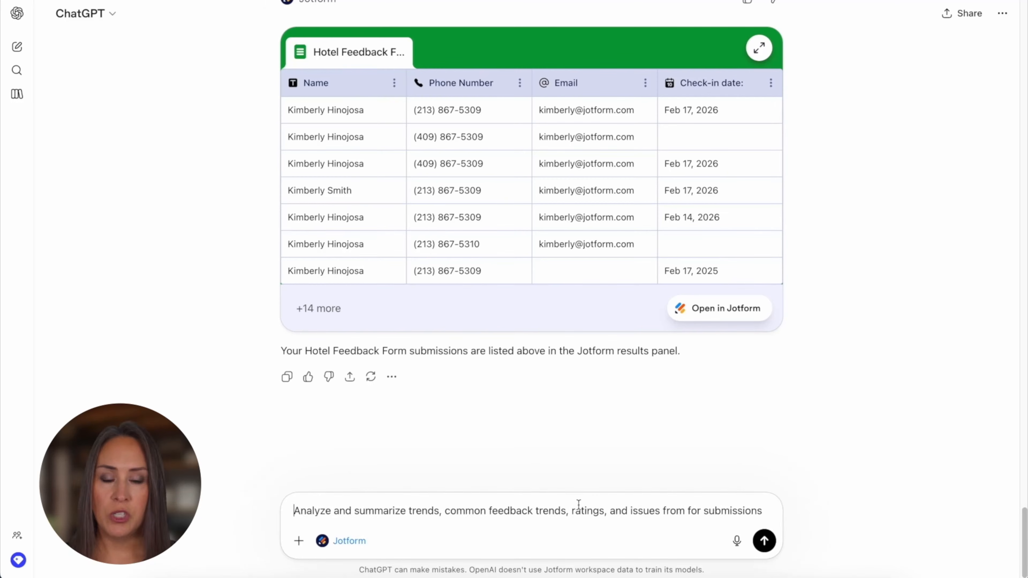
{"action": "left_click", "coordinate": [764, 541]}
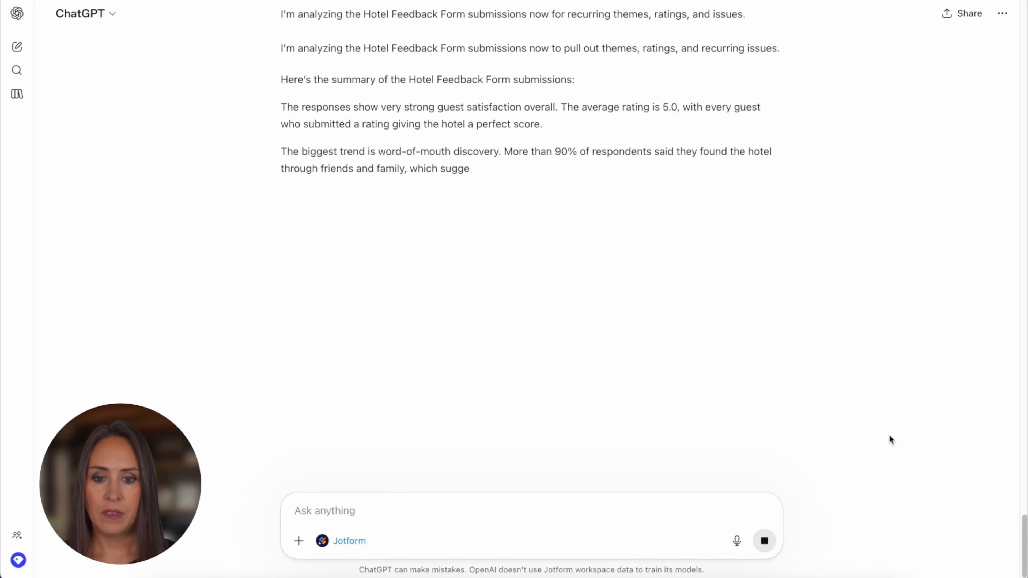
- Read through the Hotel Feedback Form summary, from guest satisfaction and discovery trends down to the practical takeaway
{"action": "left_click_drag", "start_coordinate": [402, 108], "coordinate": [558, 108]}
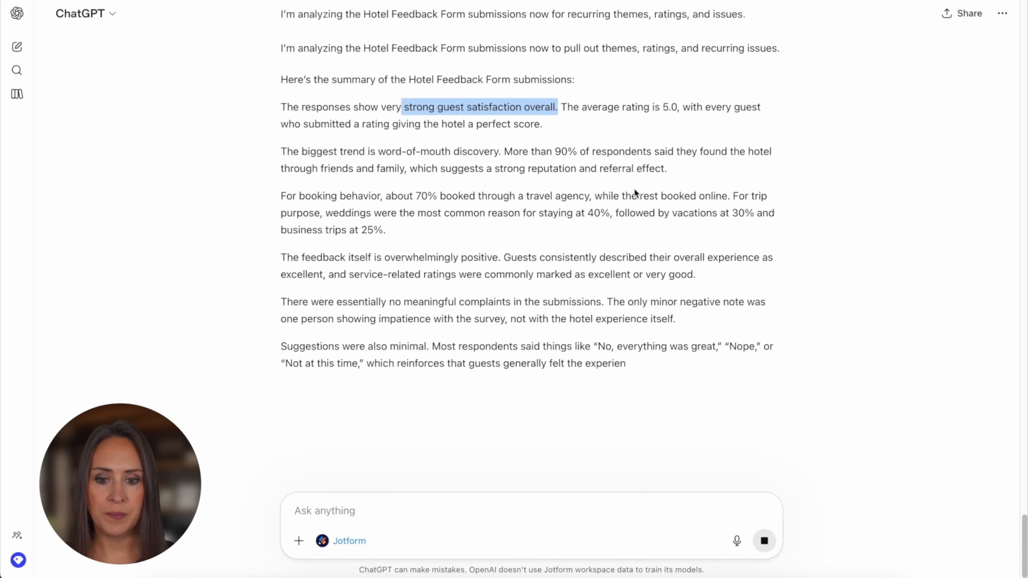
{"action": "mouse_move", "coordinate": [551, 155]}
{"action": "left_mouse_down"}
{"action": "mouse_move", "coordinate": [727, 145]}
{"action": "mouse_move", "coordinate": [553, 151]}
{"action": "left_mouse_up"}
{"action": "scroll", "coordinate": [801, 241], "scroll_direction": "down", "scroll_amount": 2}
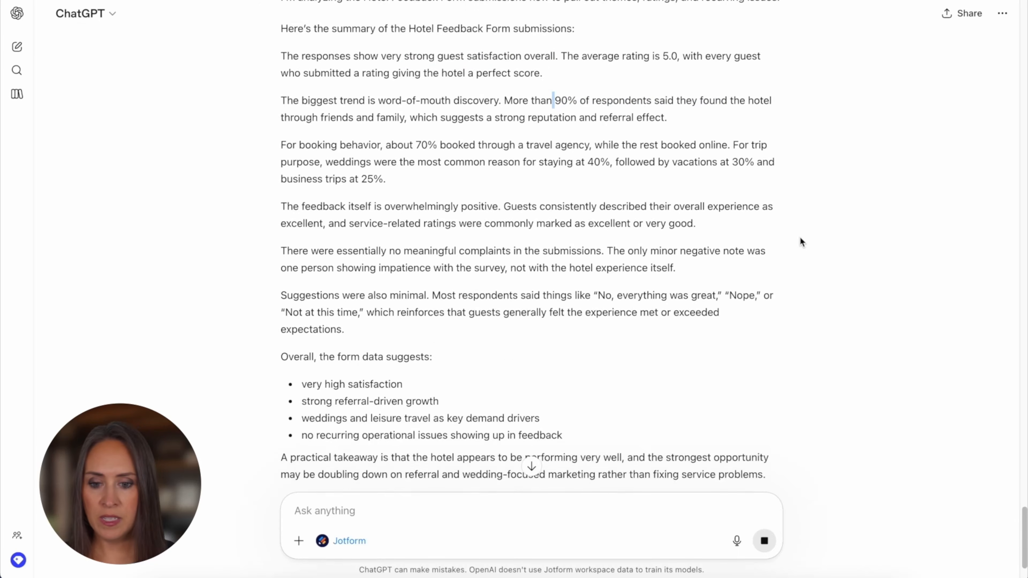
{"action": "scroll", "coordinate": [873, 297], "scroll_direction": "down", "scroll_amount": 1}
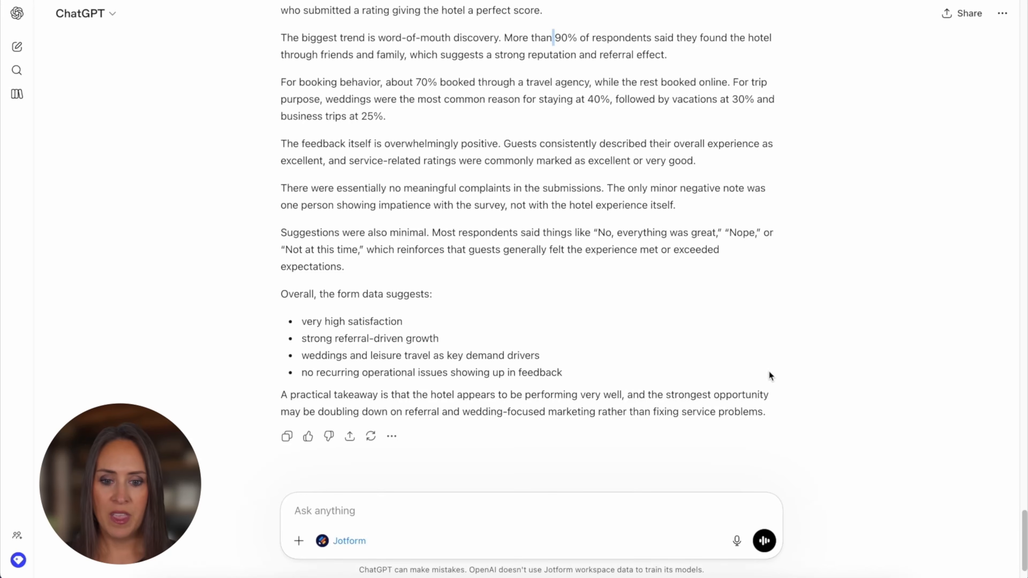
{"action": "scroll", "coordinate": [769, 372], "scroll_direction": "down", "scroll_amount": 2}
{"action": "scroll", "coordinate": [768, 372], "scroll_direction": "up", "scroll_amount": 10}
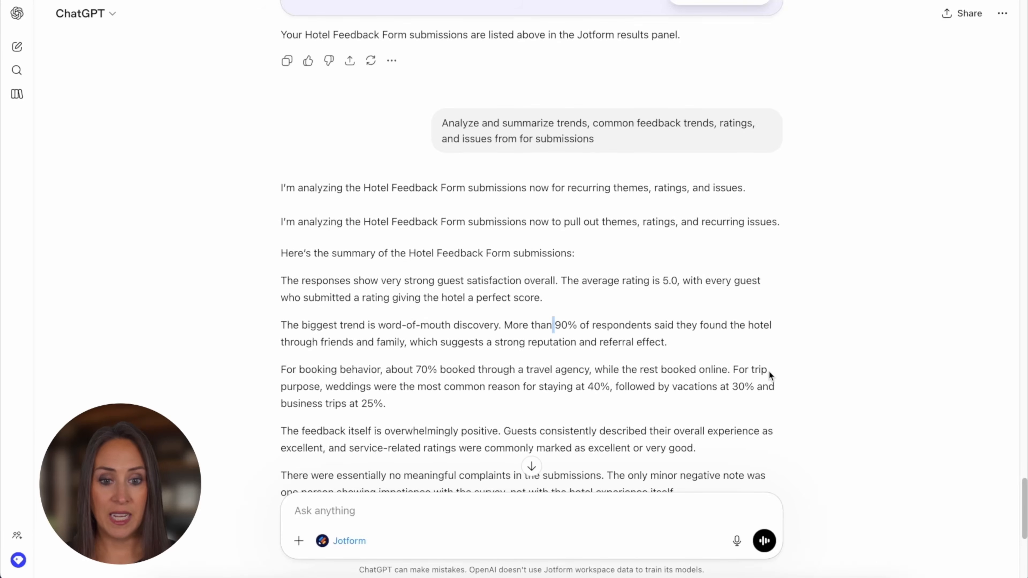